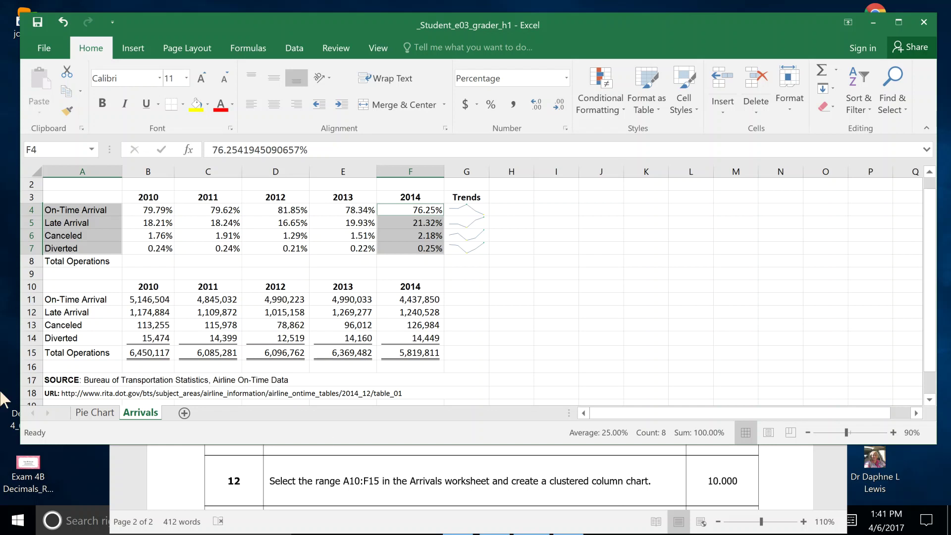
# Step: Return from the Pie Chart sheet to the Arrivals sheet and select the flight table A10:F15
pyautogui.click(85, 414)
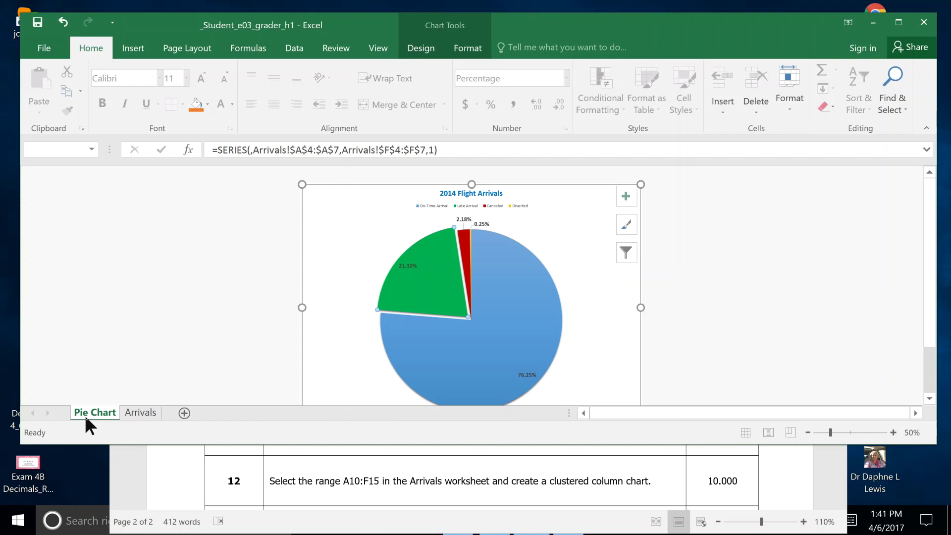
pyautogui.click(134, 413)
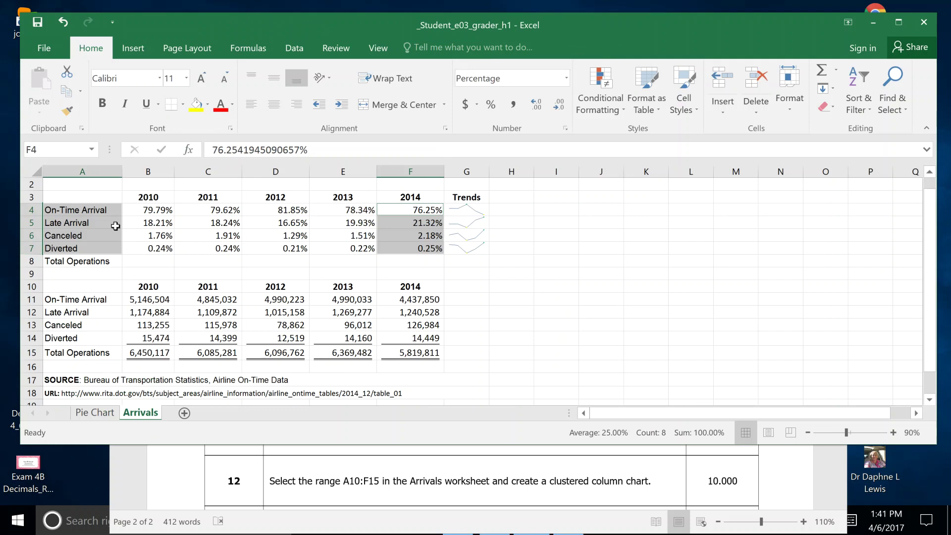
pyautogui.click(90, 285)
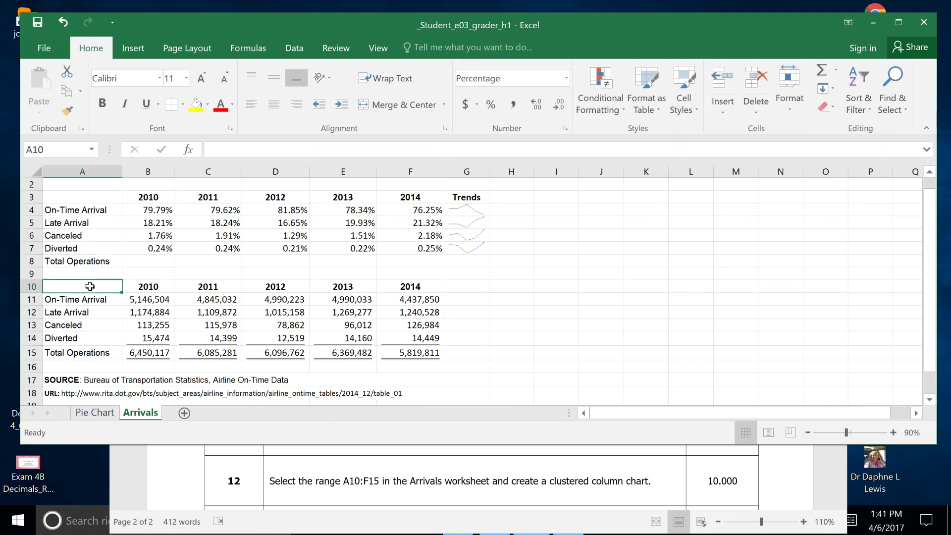
pyautogui.moveTo(89, 286); pyautogui.dragTo(401, 355)
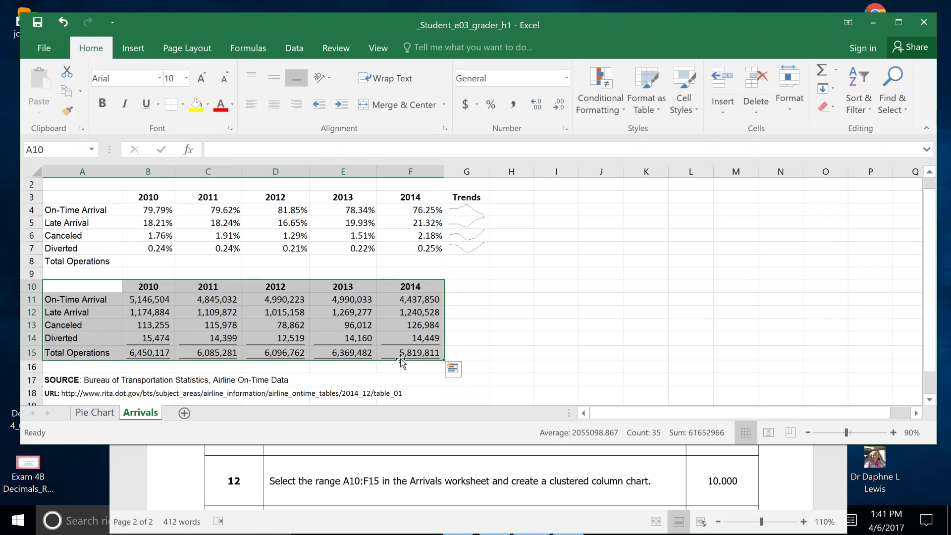
# Step: Insert a Clustered Column chart from the All Charts Column list in the Insert Chart dialog
pyautogui.click(130, 48)
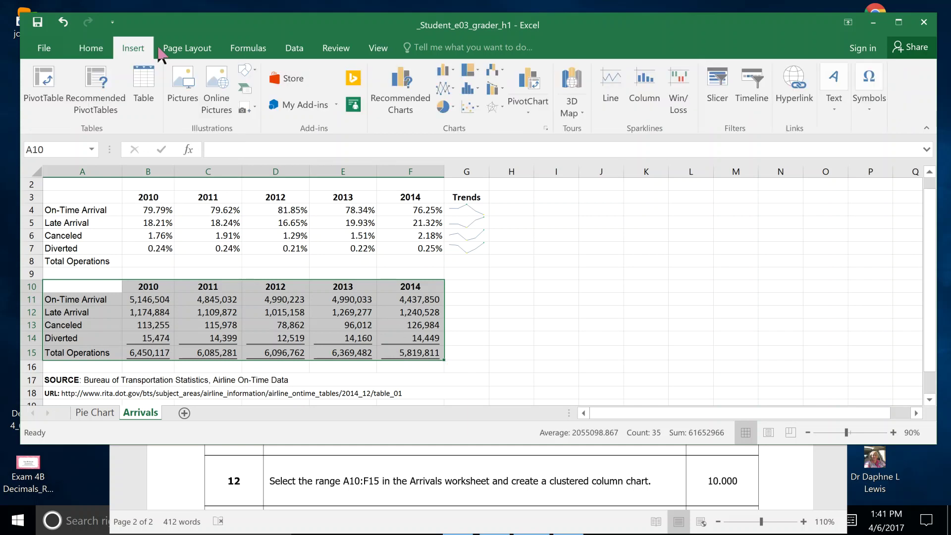
pyautogui.click(545, 128)
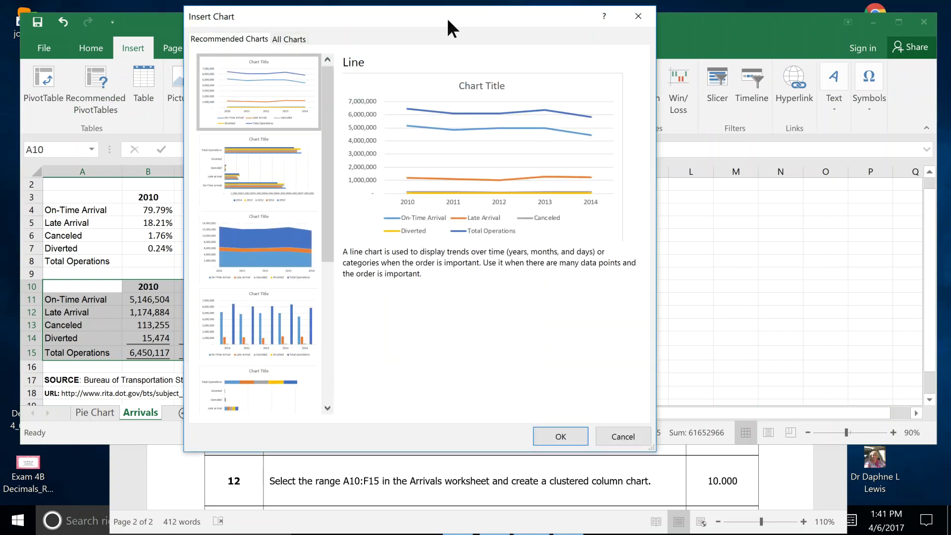
pyautogui.moveTo(448, 13); pyautogui.dragTo(566, 21)
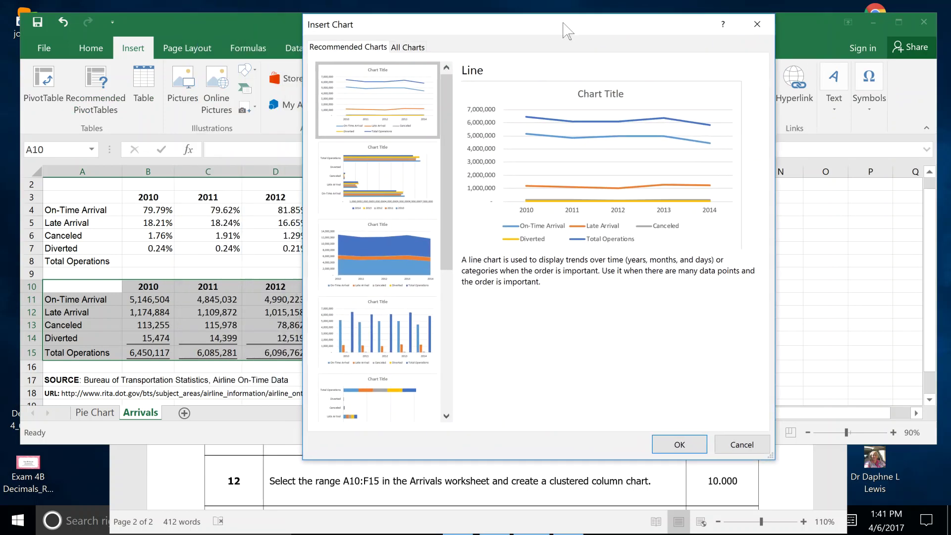
pyautogui.click(399, 46)
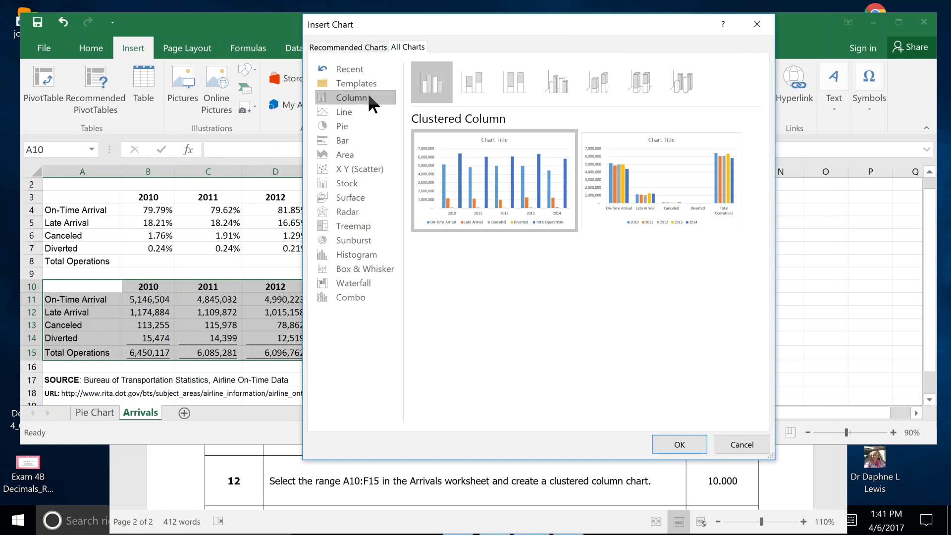
pyautogui.moveTo(418, 229)
pyautogui.doubleClick(439, 75)
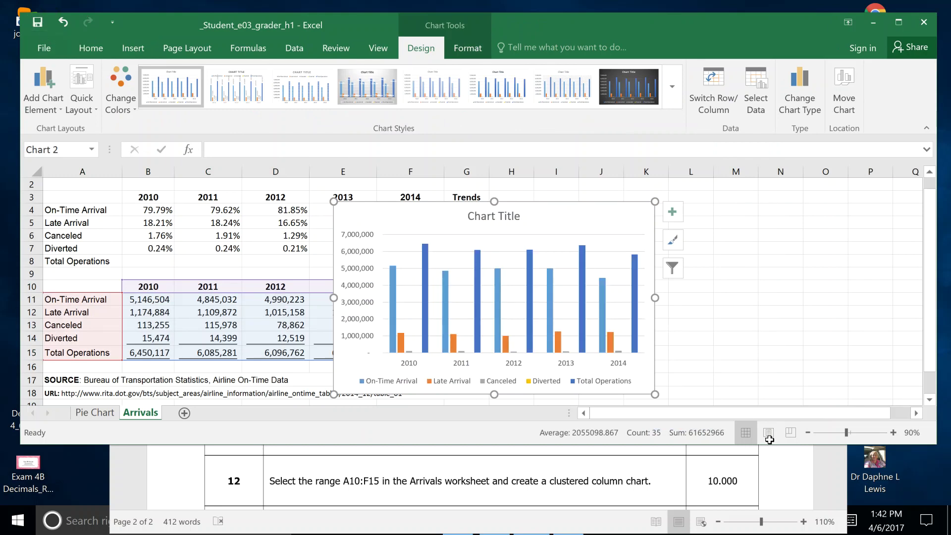
pyautogui.click(816, 486)
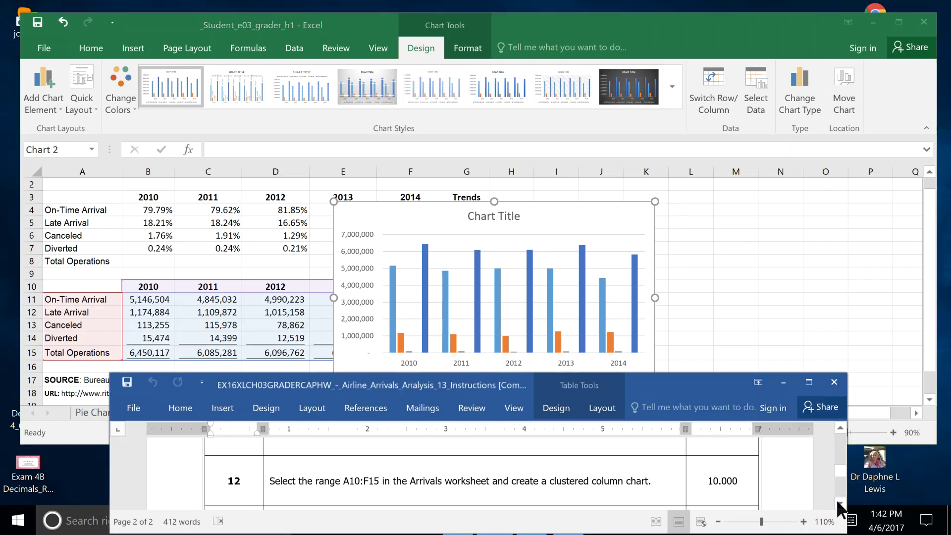
pyautogui.click(836, 499)
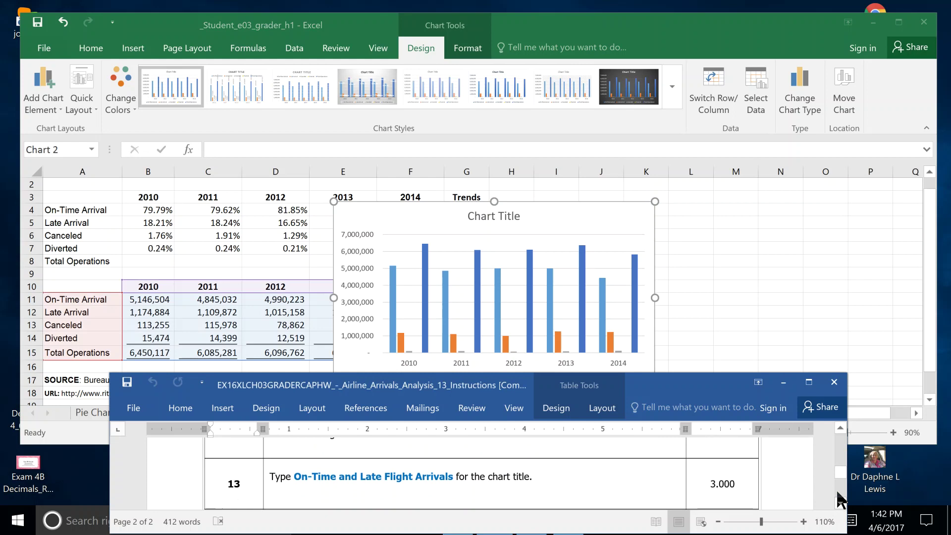
pyautogui.click(803, 22)
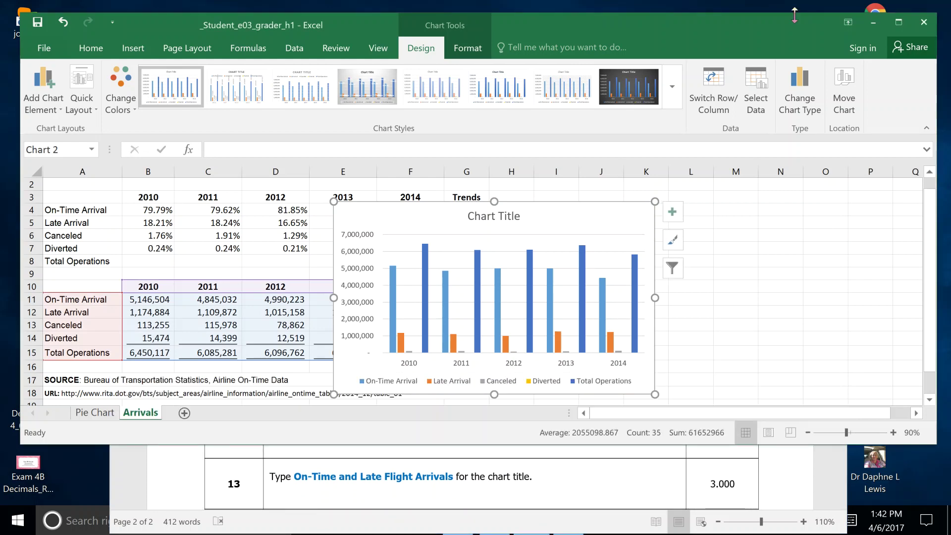
pyautogui.moveTo(791, 20)
pyautogui.mouseDown()
pyautogui.moveTo(729, 509)
pyautogui.moveTo(814, 11)
pyautogui.moveTo(780, 11)
pyautogui.moveTo(791, 24)
pyautogui.moveTo(785, 19)
pyautogui.mouseUp()
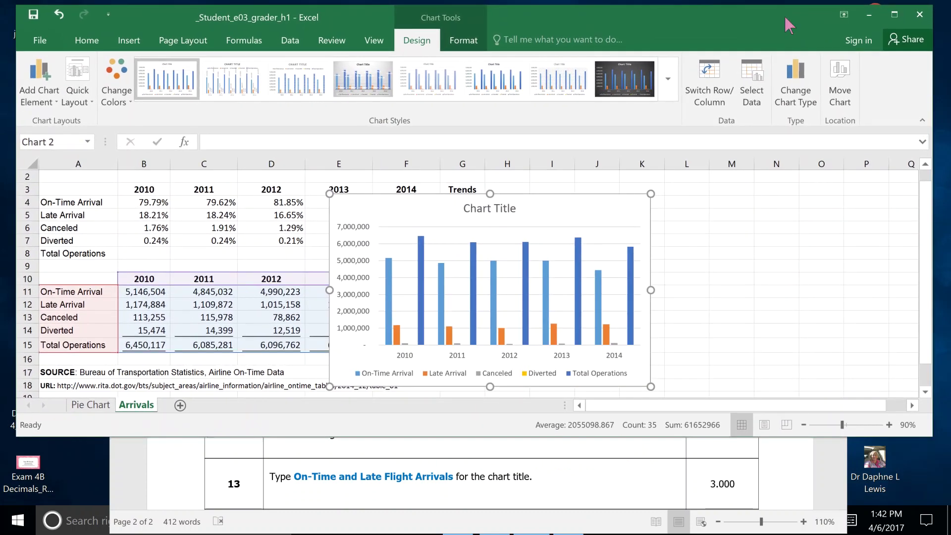
pyautogui.click(78, 524)
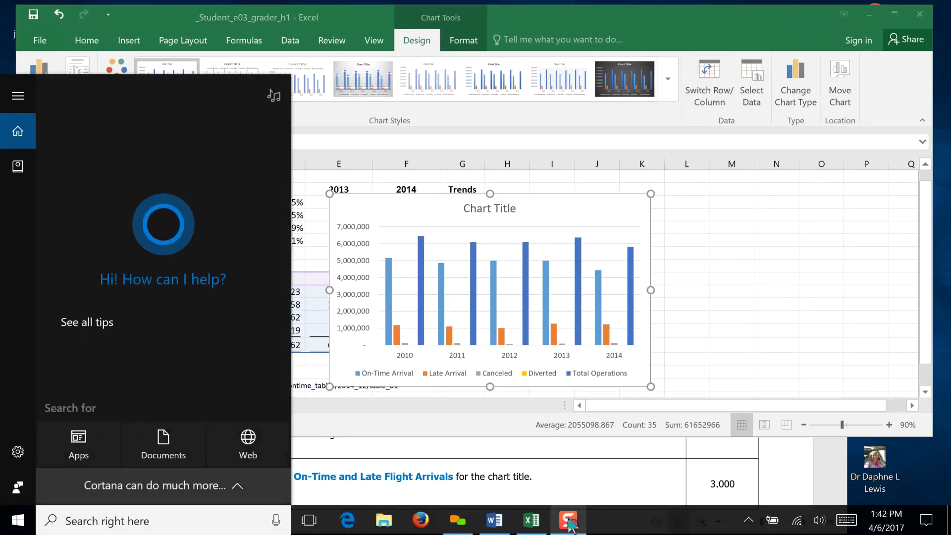
pyautogui.moveTo(570, 525)
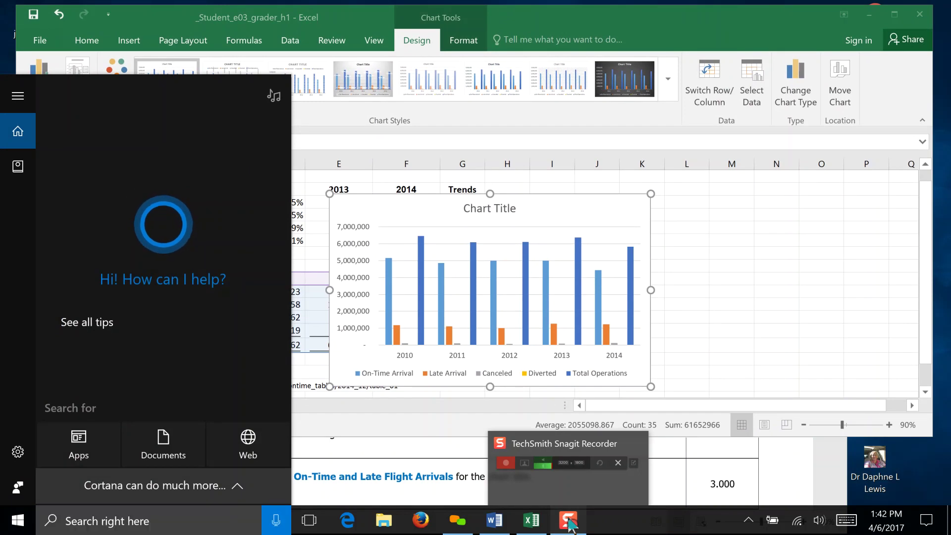
pyautogui.click(575, 483)
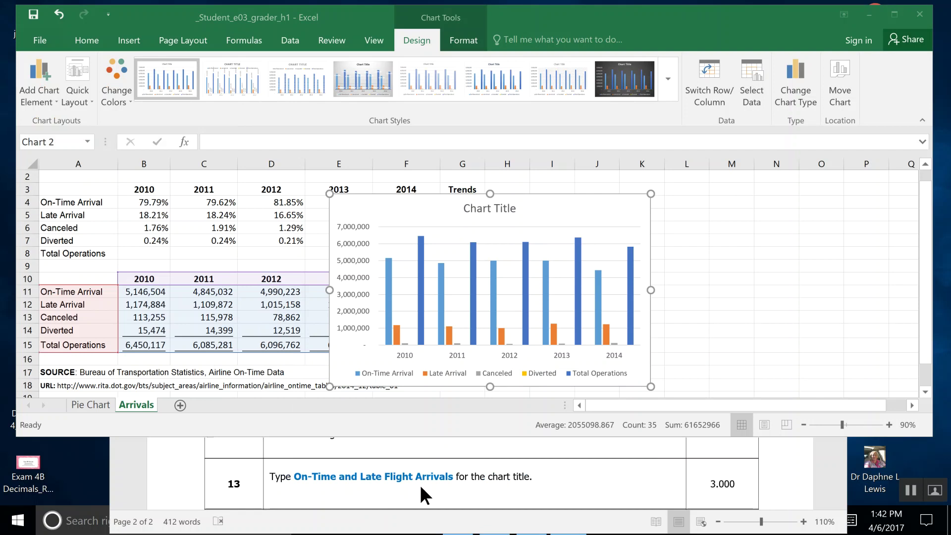
# Step: Replace the placeholder chart title with 'On-Time and Late Flight Arrivals'
pyautogui.doubleClick(498, 210)
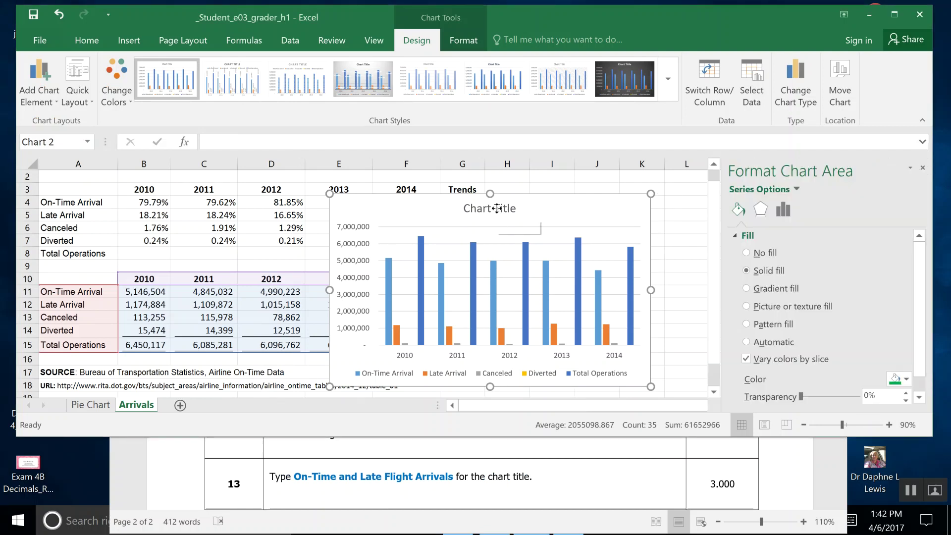
pyautogui.click(511, 208)
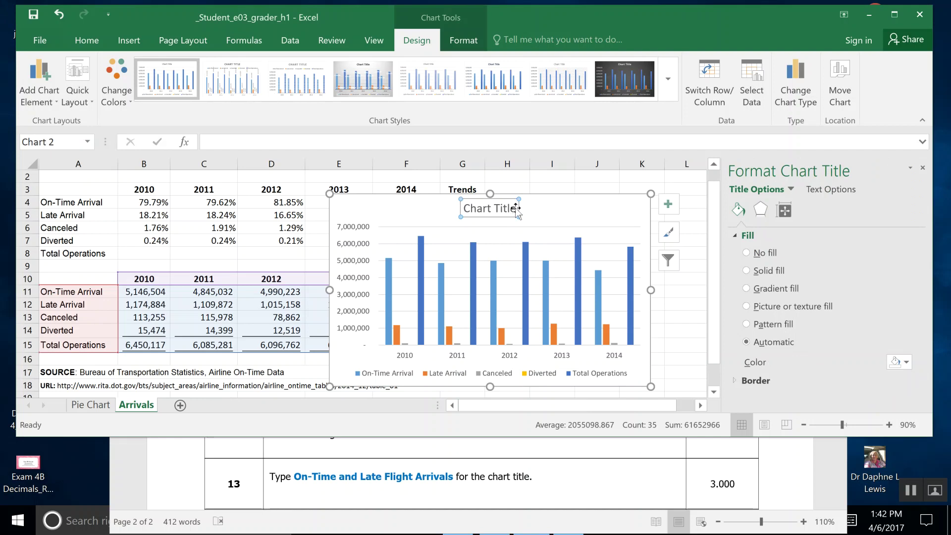
pyautogui.moveTo(516, 207); pyautogui.dragTo(473, 206)
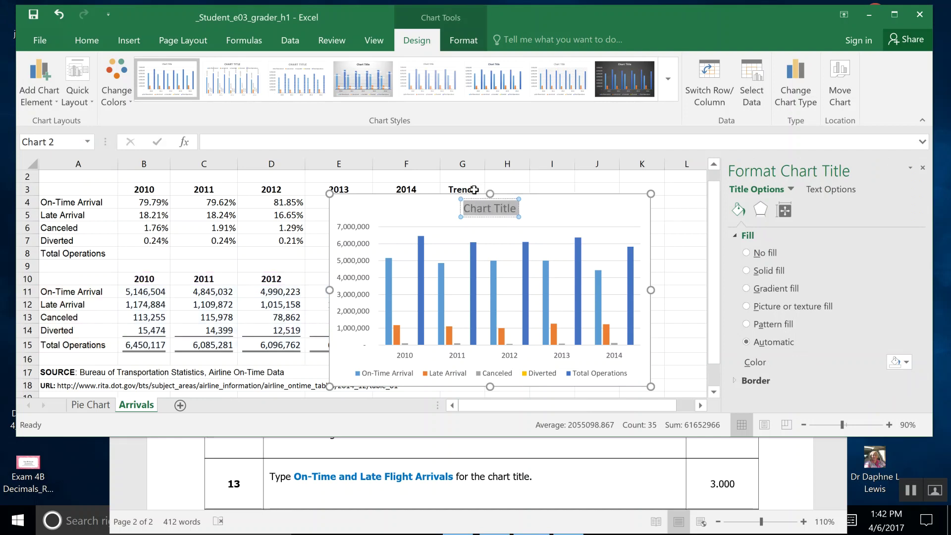
pyautogui.write('On-T')
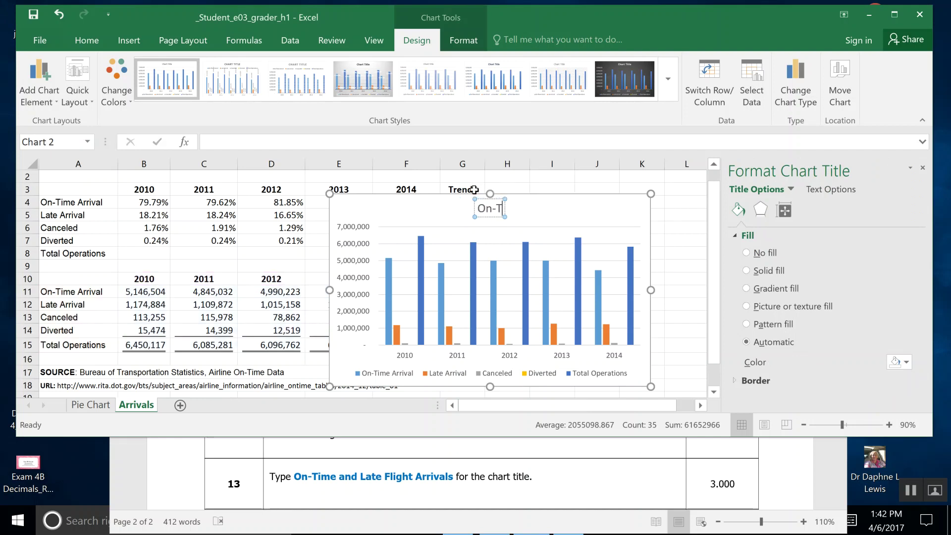
pyautogui.write('ime and L')
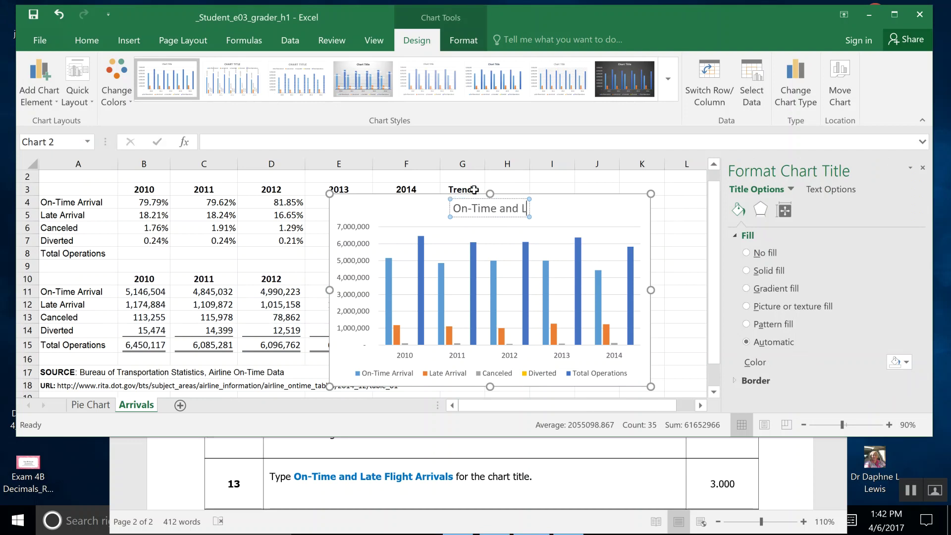
pyautogui.write('ate fli')
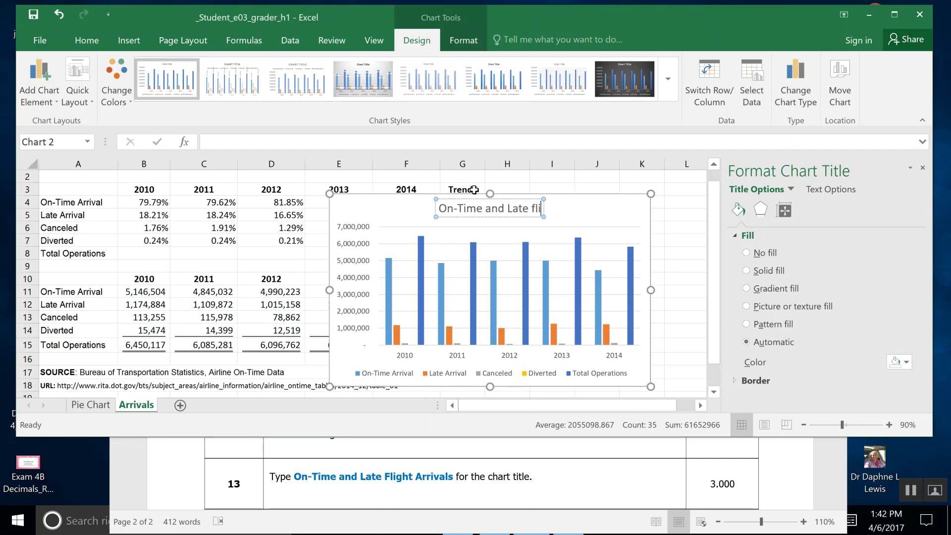
pyautogui.press('BackSpace')
pyautogui.press('BackSpace')
pyautogui.press('BackSpace')
pyautogui.write('Flig')
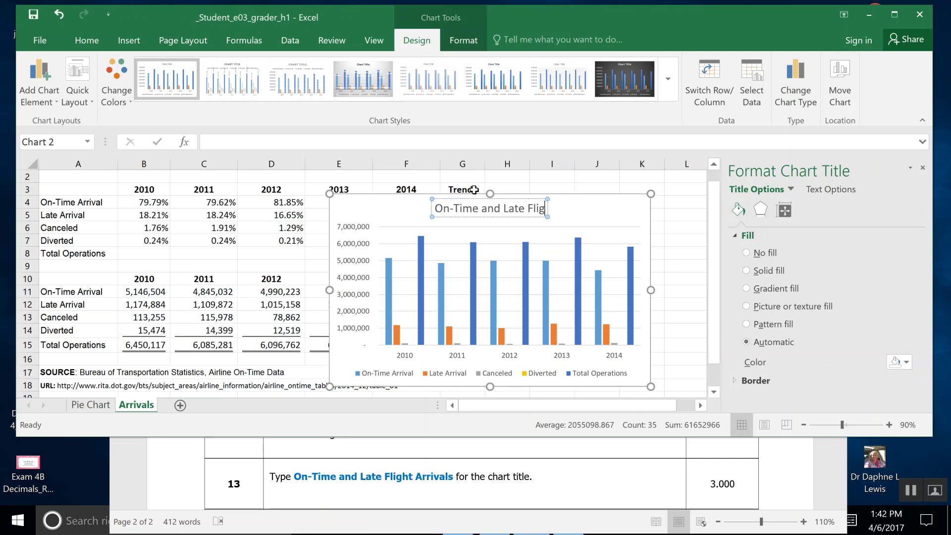
pyautogui.write('ht Arrivals')
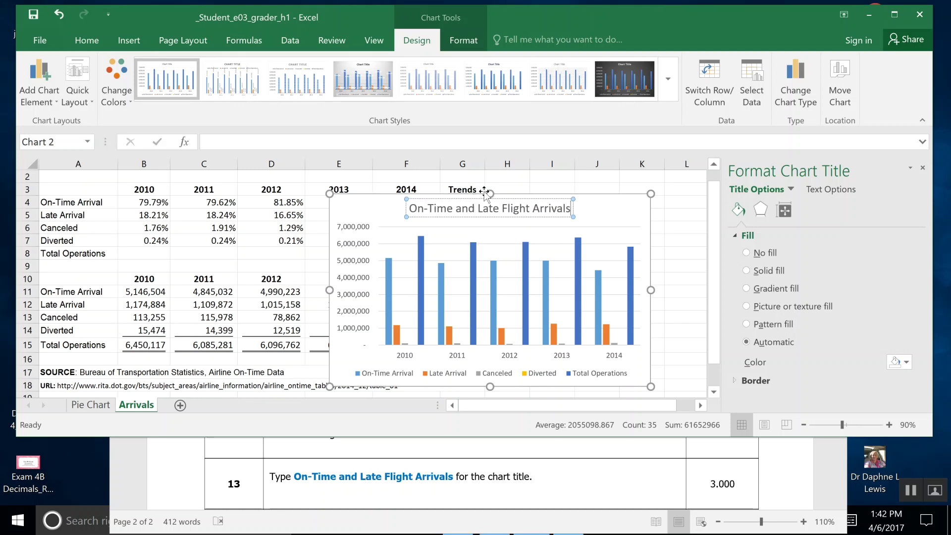
pyautogui.click(603, 215)
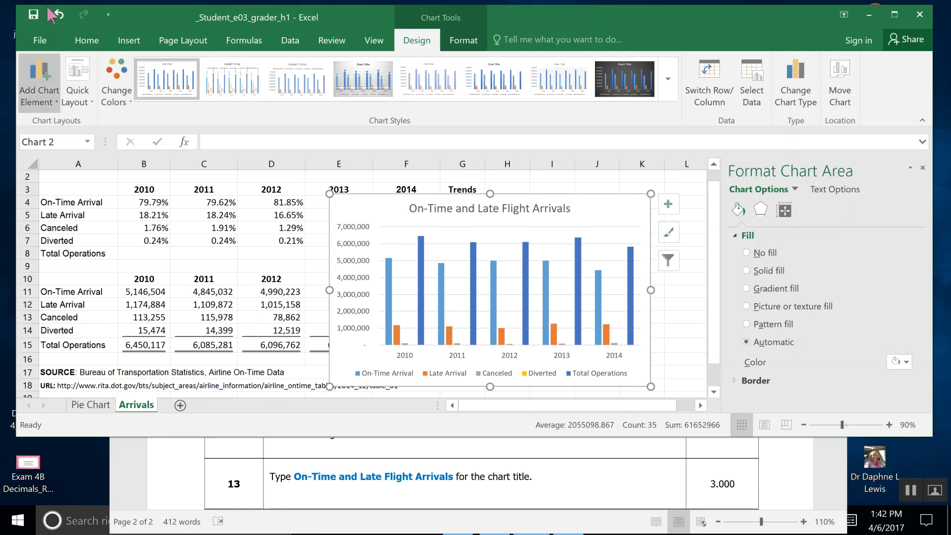
# Step: Check the Word instructions document, then return to the chart workbook
pyautogui.click(823, 463)
pyautogui.click(840, 430)
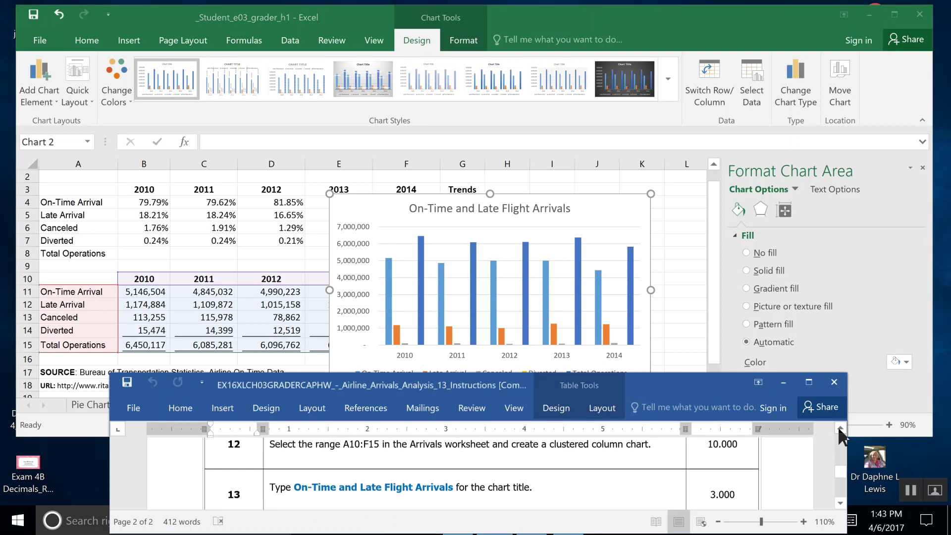
pyautogui.click(841, 504)
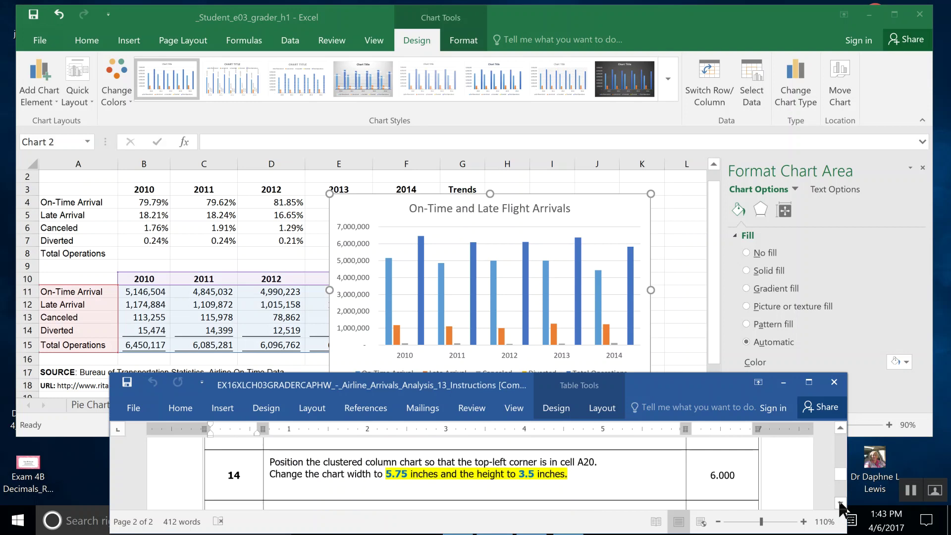
pyautogui.click(871, 289)
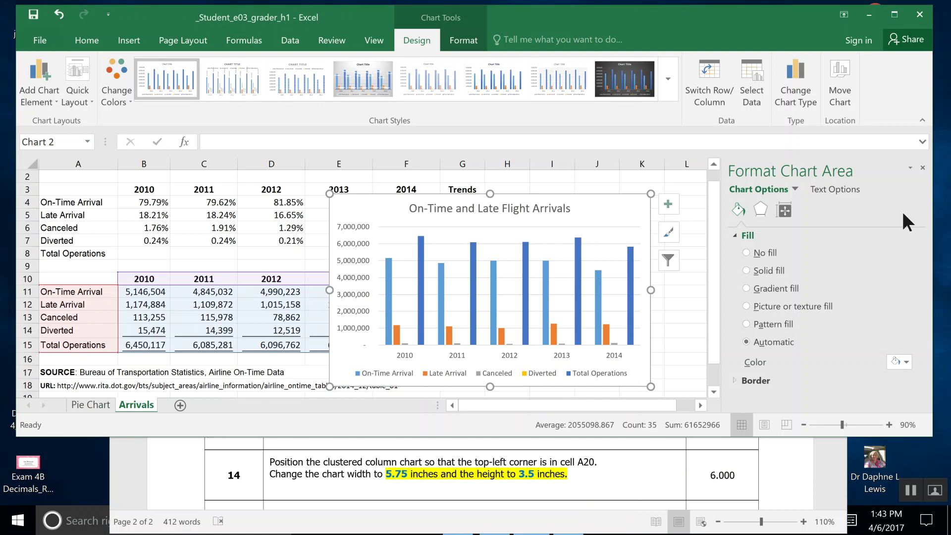
# Step: Mark cell A20 yellow, move the chart's top-left corner onto A20, and save
pyautogui.click(922, 168)
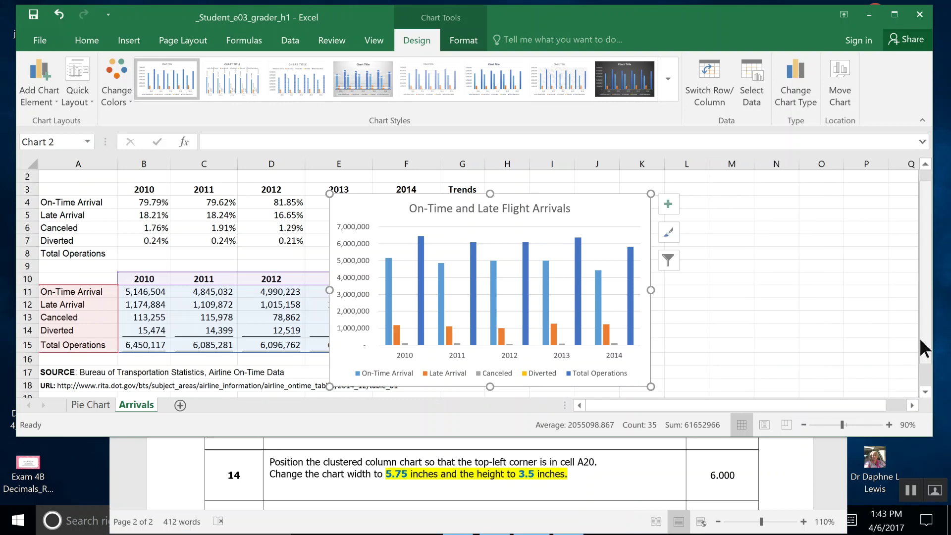
pyautogui.moveTo(927, 438); pyautogui.dragTo(930, 534)
pyautogui.click(94, 407)
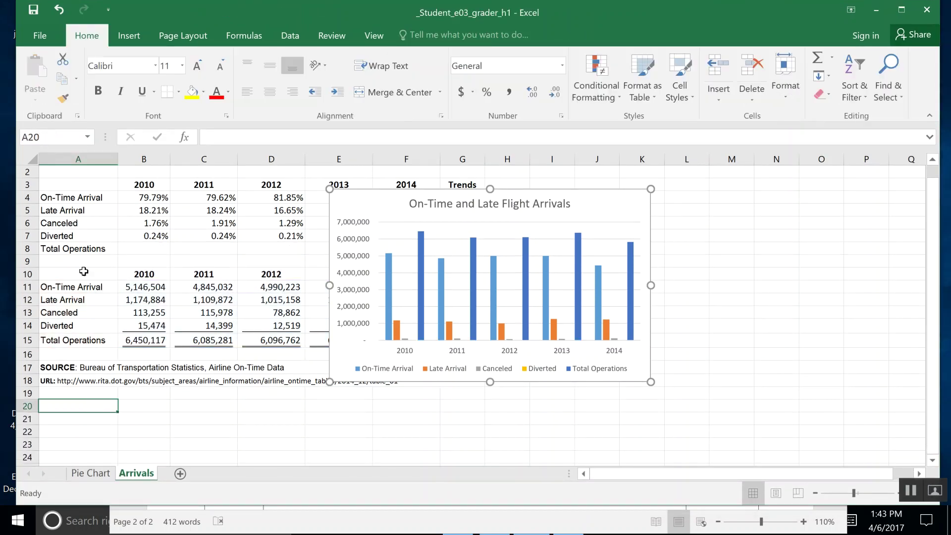
pyautogui.click(192, 92)
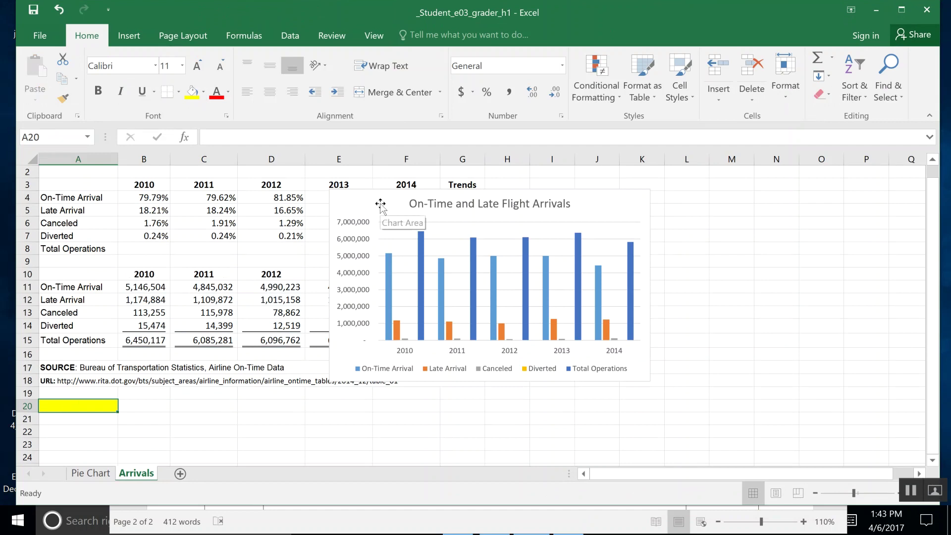
pyautogui.moveTo(379, 201); pyautogui.dragTo(91, 415)
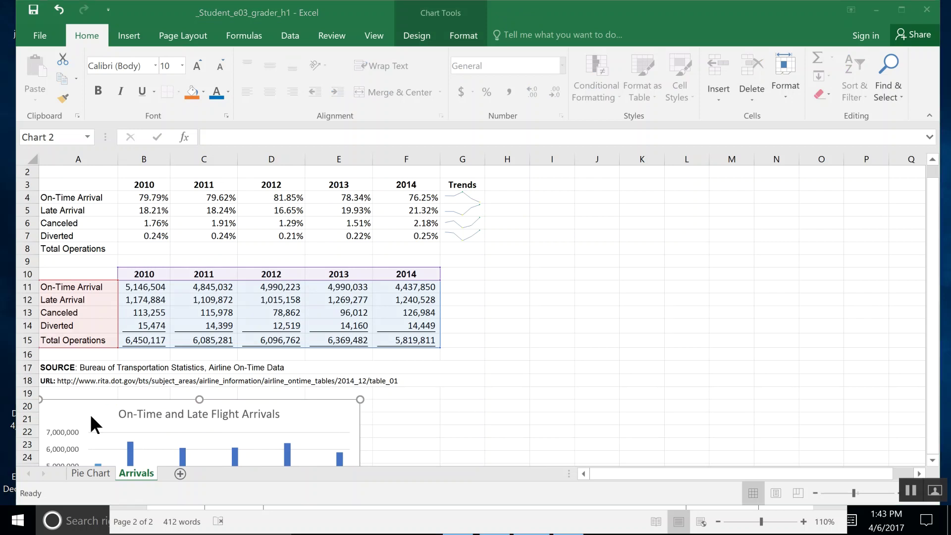
pyautogui.moveTo(92, 418); pyautogui.dragTo(72, 426)
pyautogui.click(33, 11)
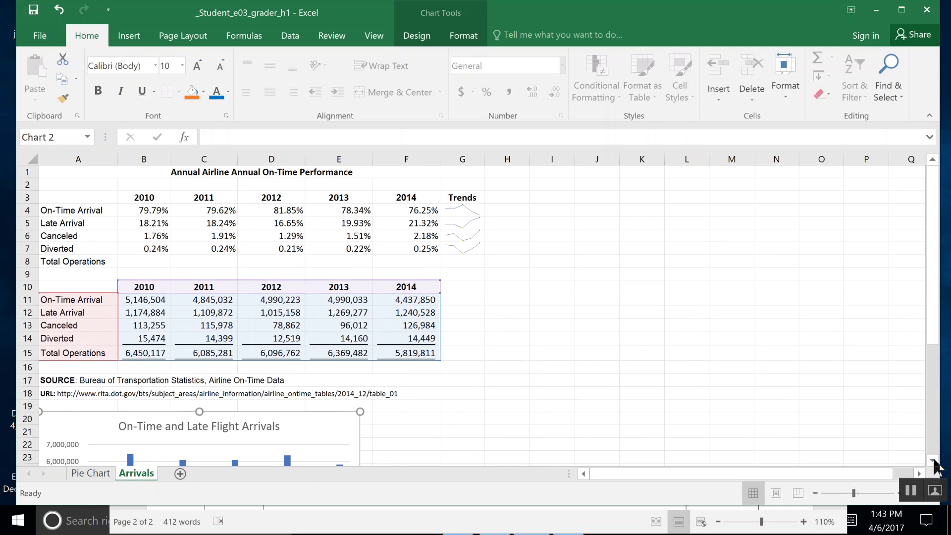
# Step: Shrink the Excel window so the Word instructions show beneath it
pyautogui.click(933, 461)
pyautogui.click(933, 461)
pyautogui.click(933, 460)
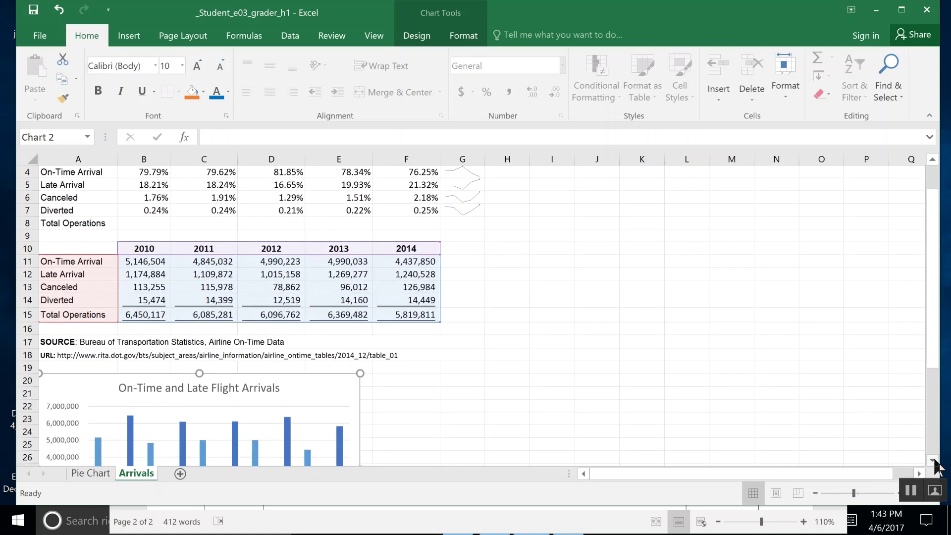
pyautogui.click(934, 461)
pyautogui.moveTo(803, 491); pyautogui.dragTo(802, 466)
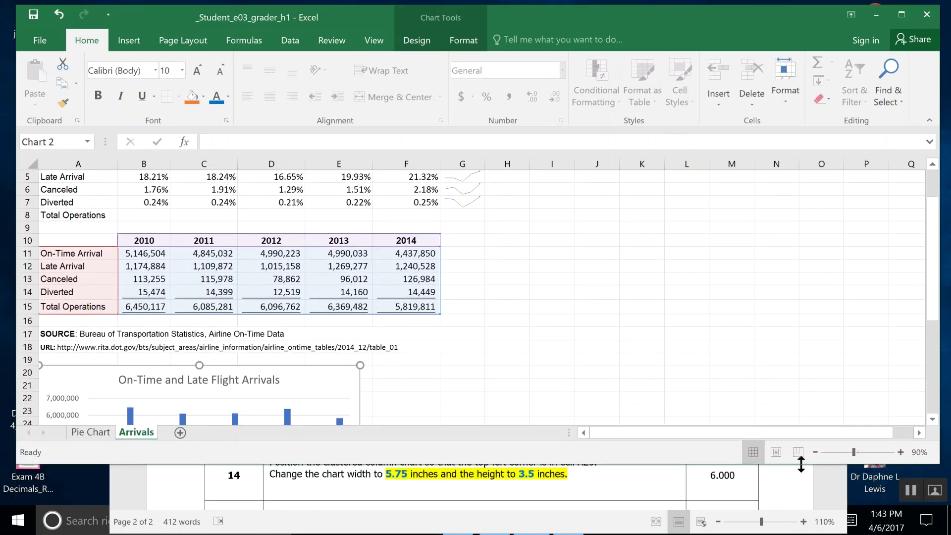
pyautogui.moveTo(654, 468); pyautogui.dragTo(653, 456)
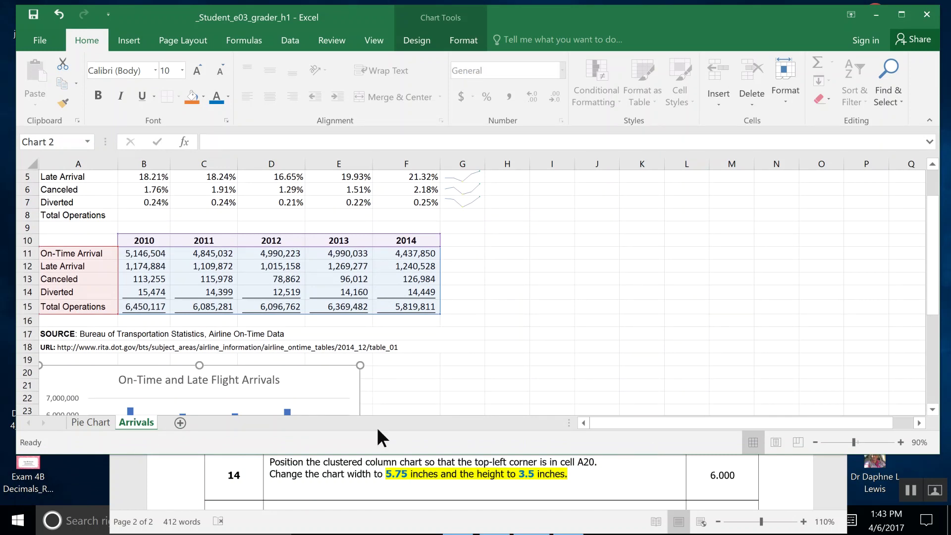
# Step: Bring up the Format Chart Area pane at its Size & Properties size settings
pyautogui.doubleClick(334, 387)
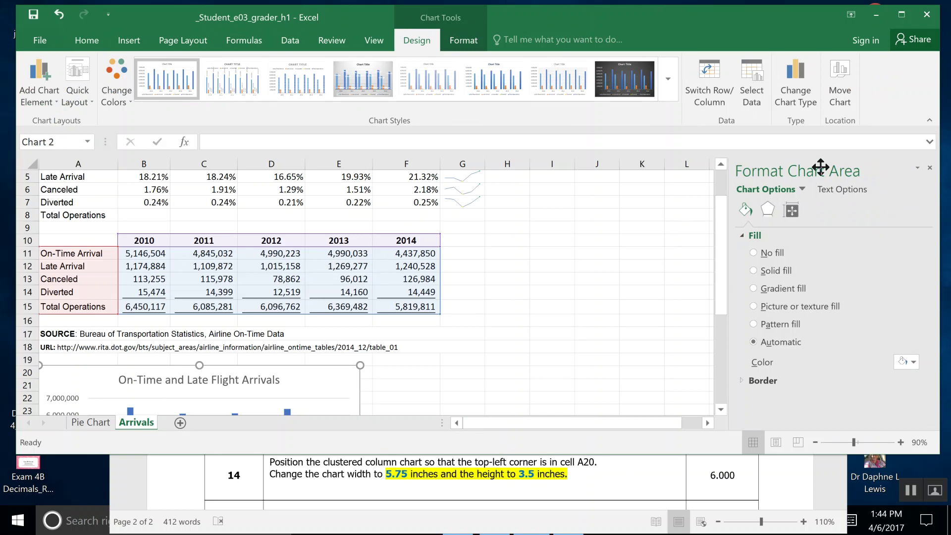
pyautogui.click(464, 40)
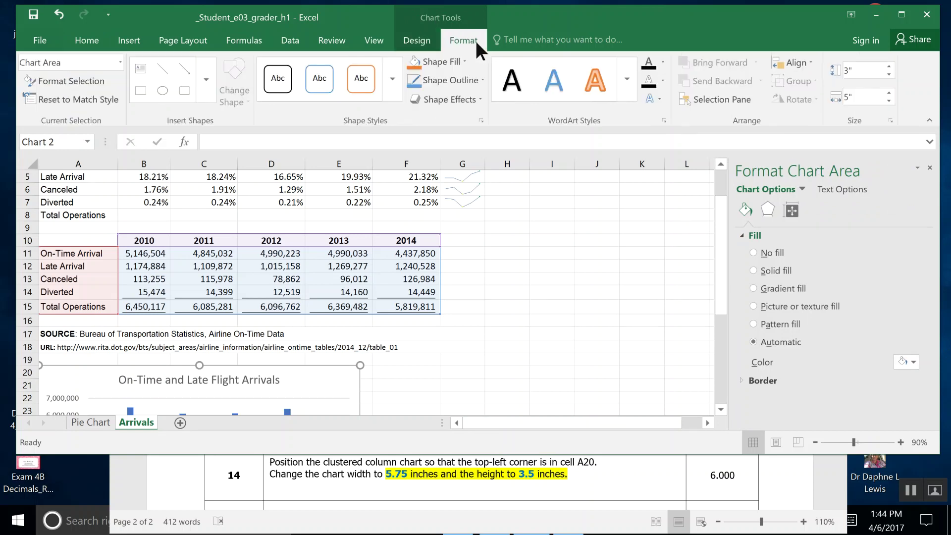
pyautogui.click(417, 44)
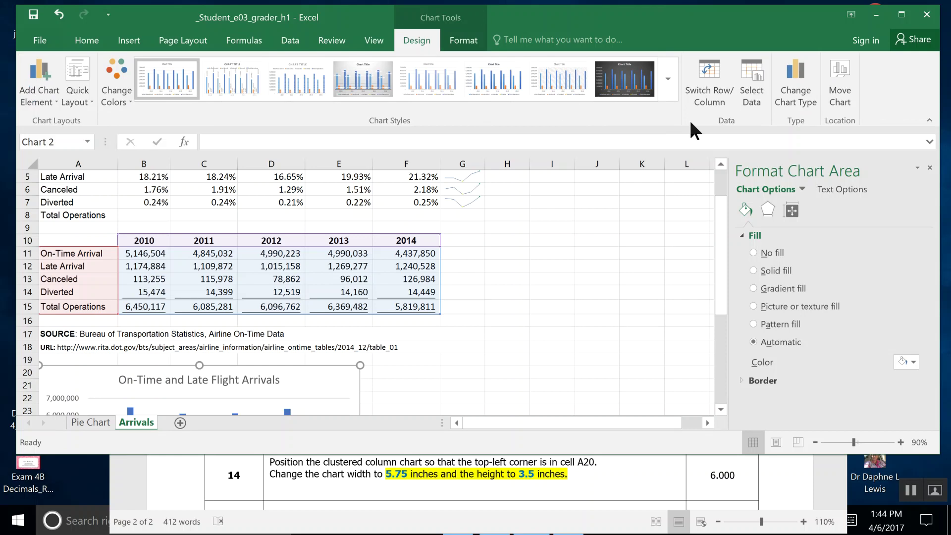
pyautogui.click(791, 210)
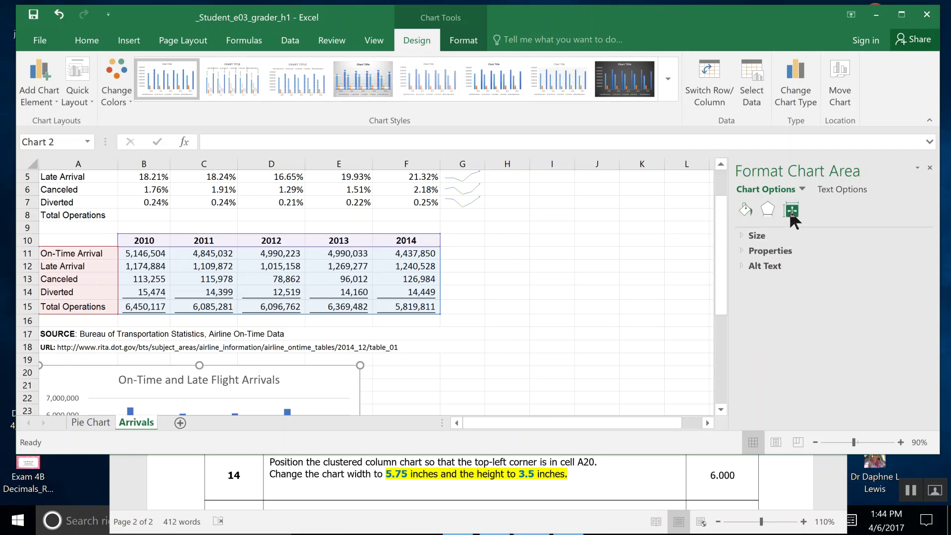
pyautogui.click(745, 236)
pyautogui.click(744, 234)
pyautogui.click(744, 234)
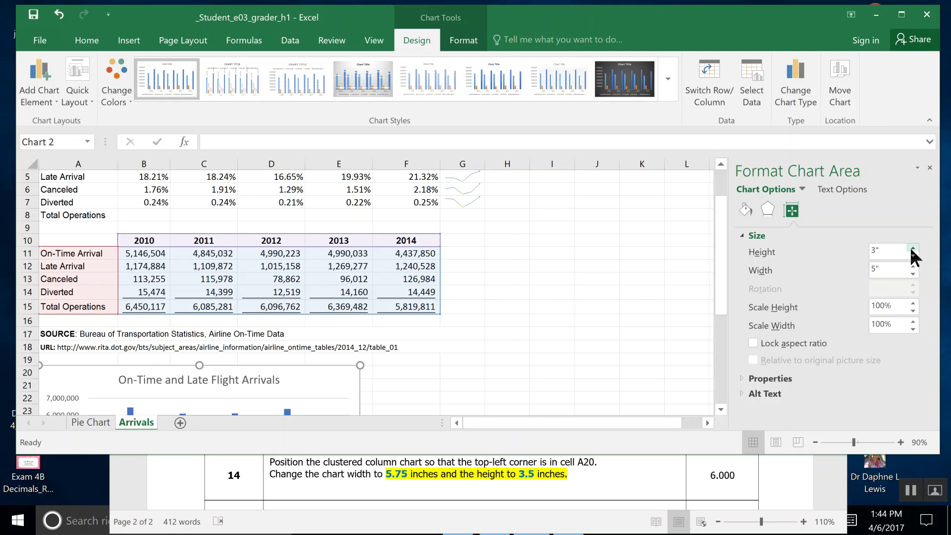
# Step: Set the chart width to 5.75" and height to 3.5"
pyautogui.click(888, 267)
pyautogui.write('5.75')
pyautogui.doubleClick(870, 253)
pyautogui.write('3.5')
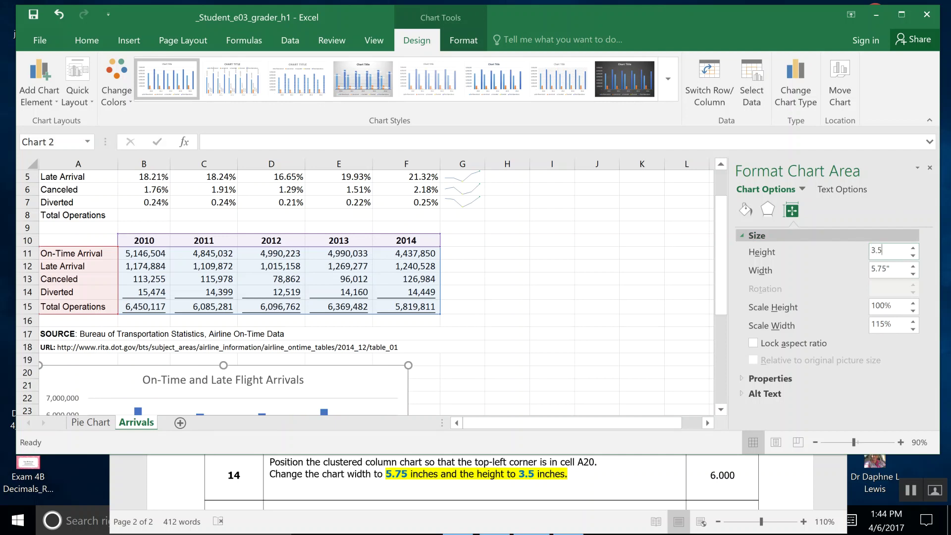
pyautogui.press('Return')
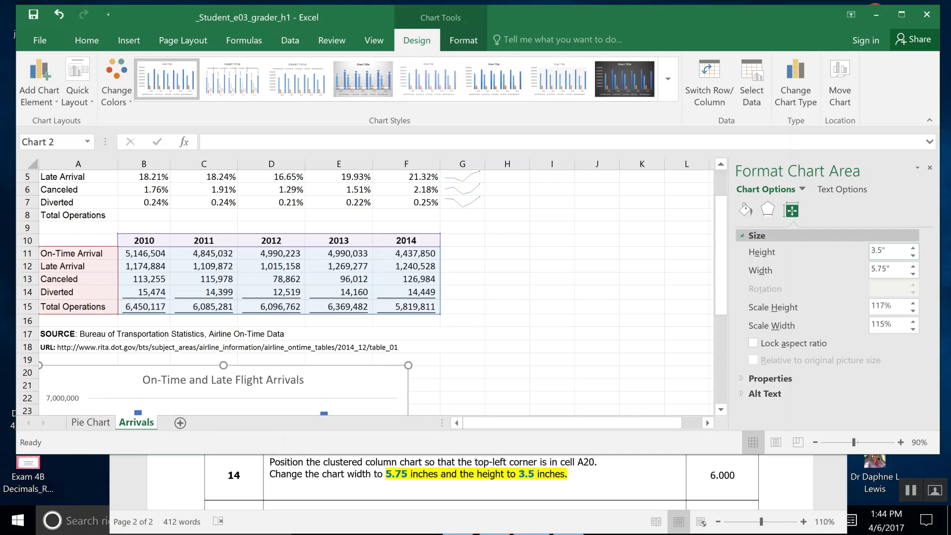
pyautogui.click(33, 21)
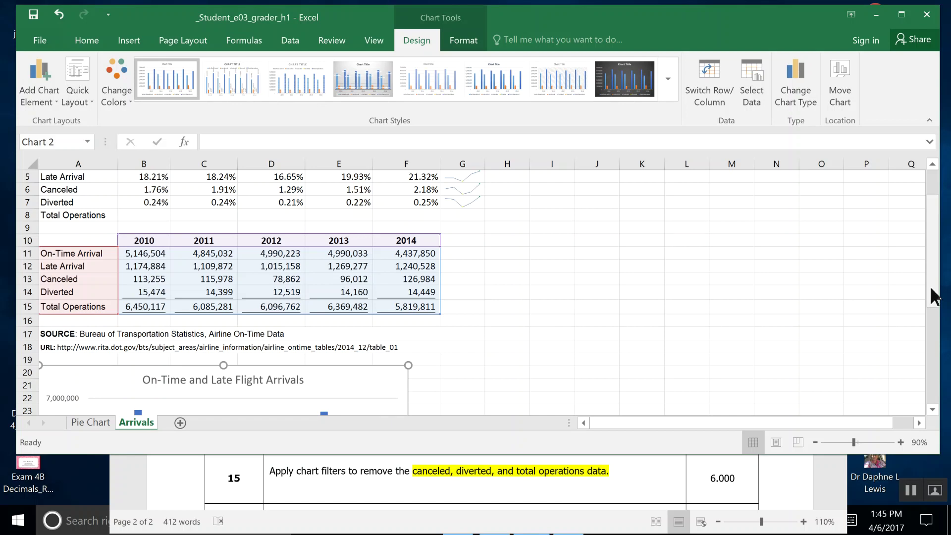
pyautogui.moveTo(934, 296); pyautogui.dragTo(946, 375)
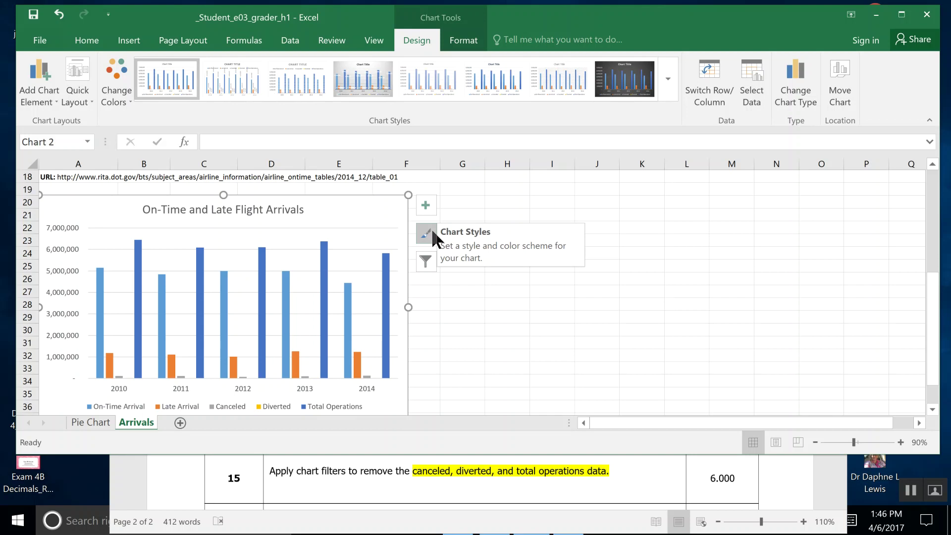
# Step: Filter the chart to only On-Time and Late Arrival series, save, and show the instructions
pyautogui.click(426, 261)
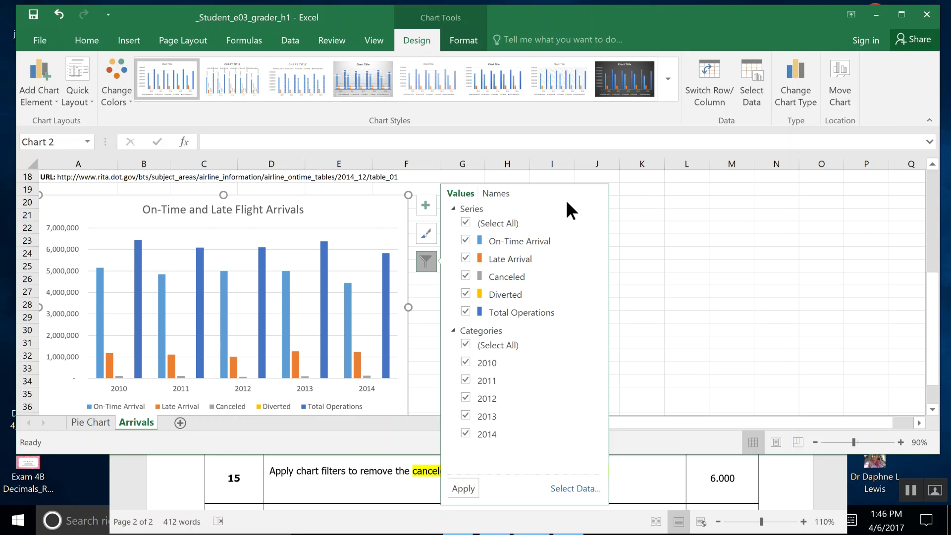
pyautogui.click(465, 276)
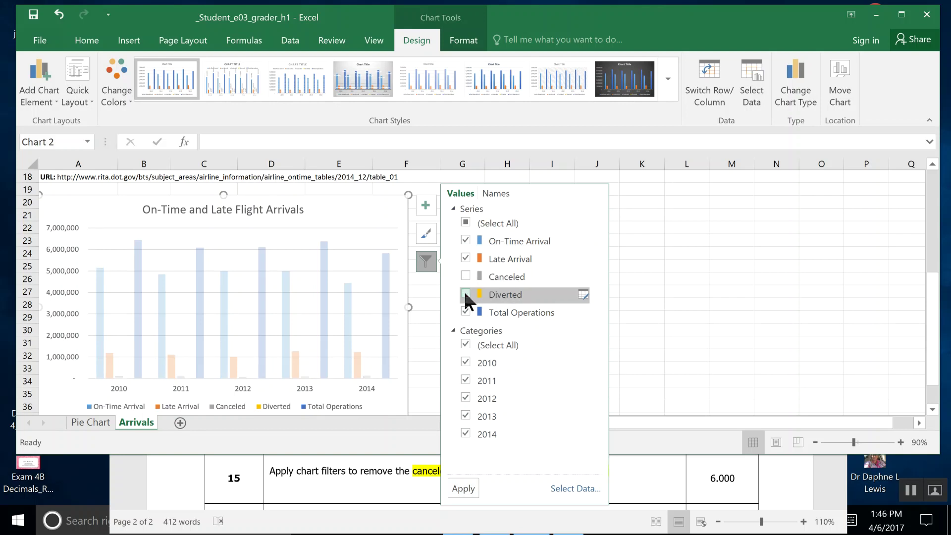
pyautogui.click(465, 292)
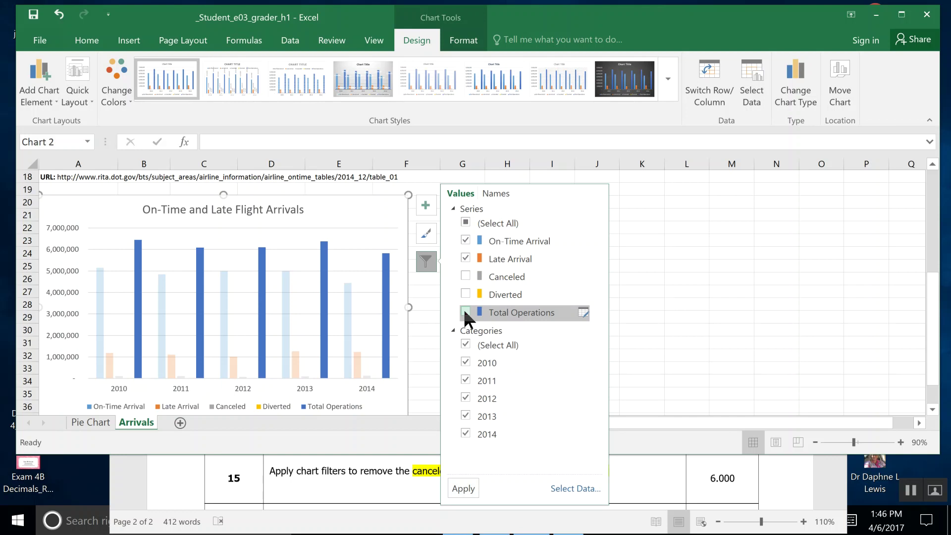
pyautogui.click(465, 490)
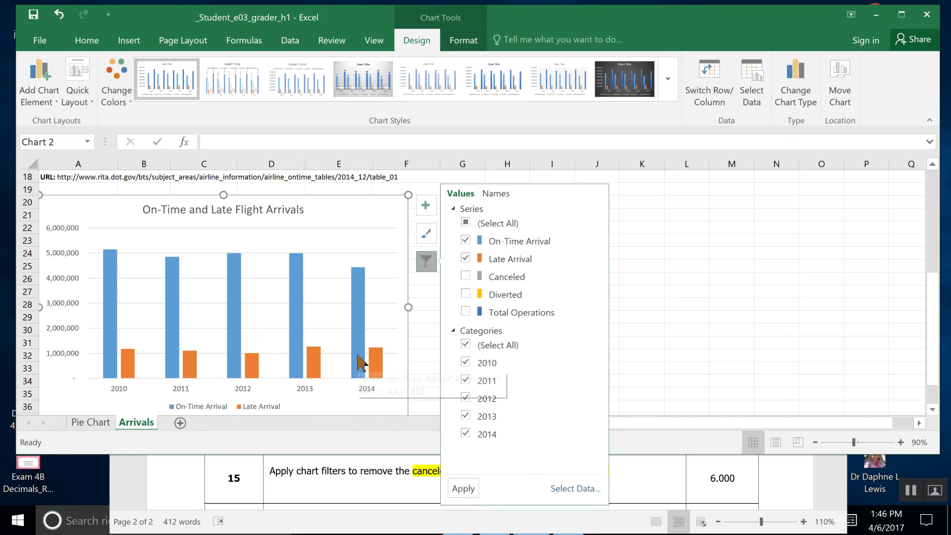
pyautogui.click(32, 19)
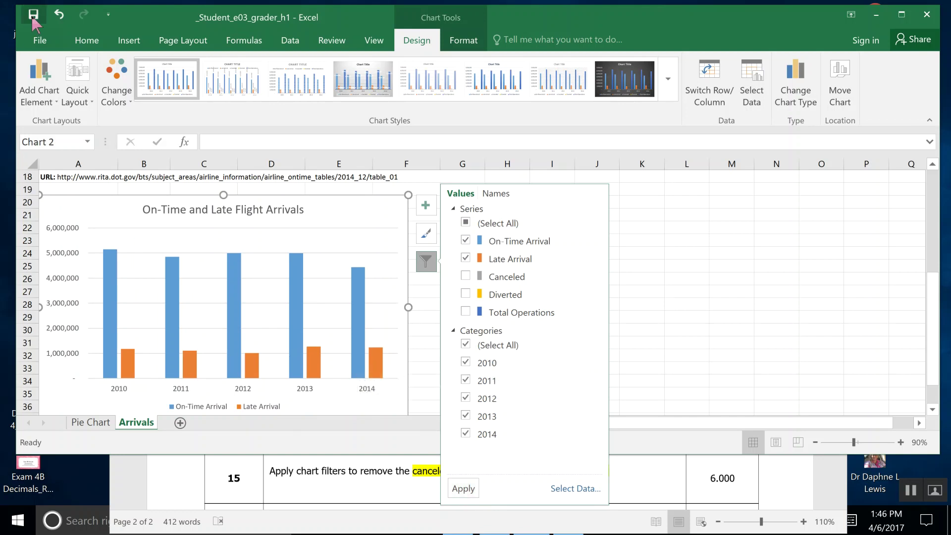
pyautogui.click(831, 507)
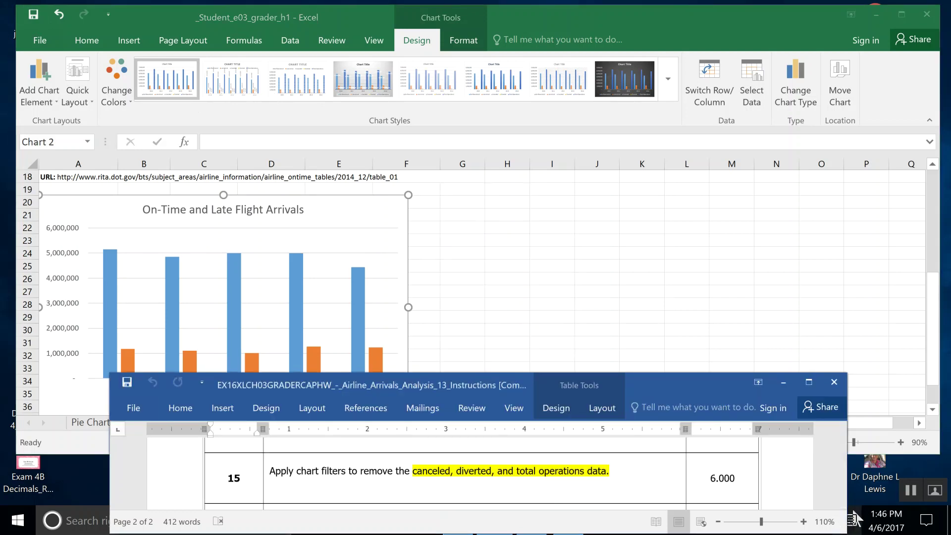
# Step: Scroll the instructions to step 16, then select the chart's axes, legend and title in Excel
pyautogui.scroll(-3, 842, 505)
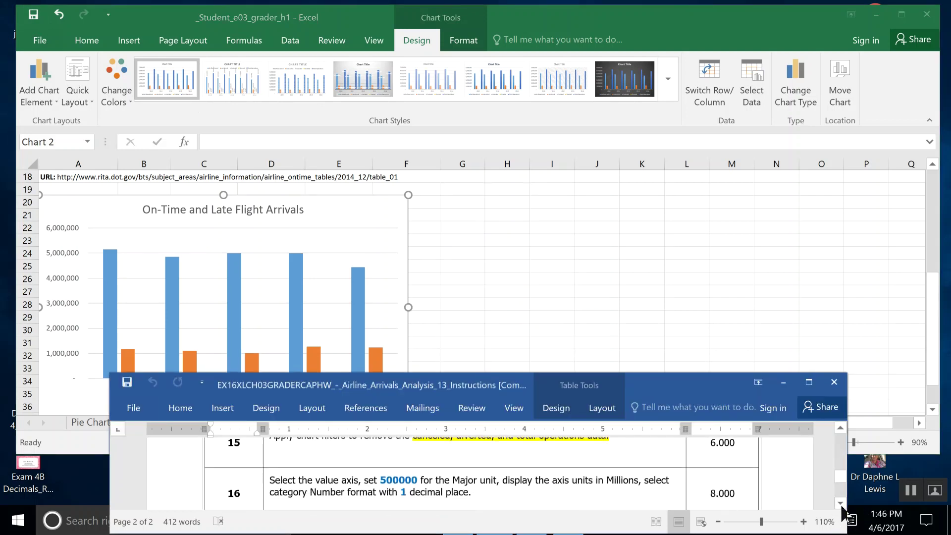
pyautogui.click(833, 324)
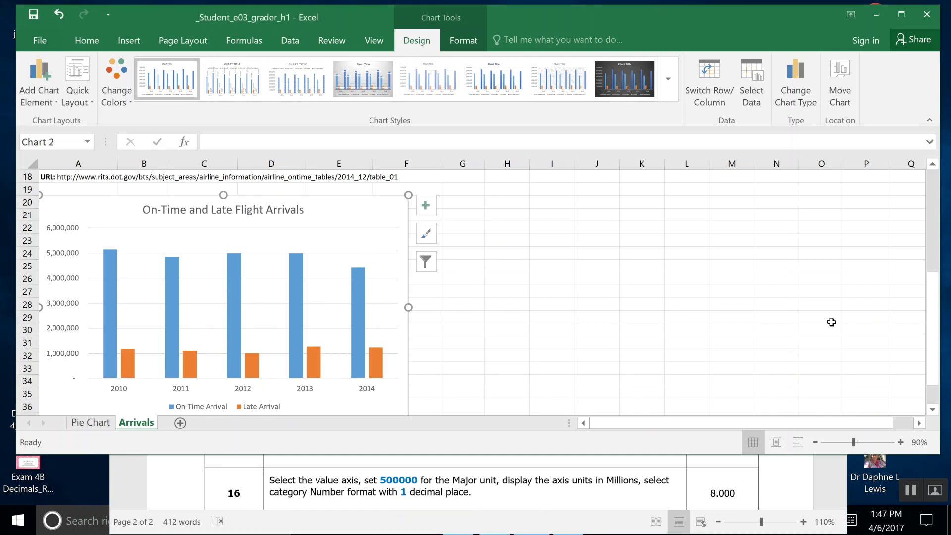
pyautogui.click(122, 386)
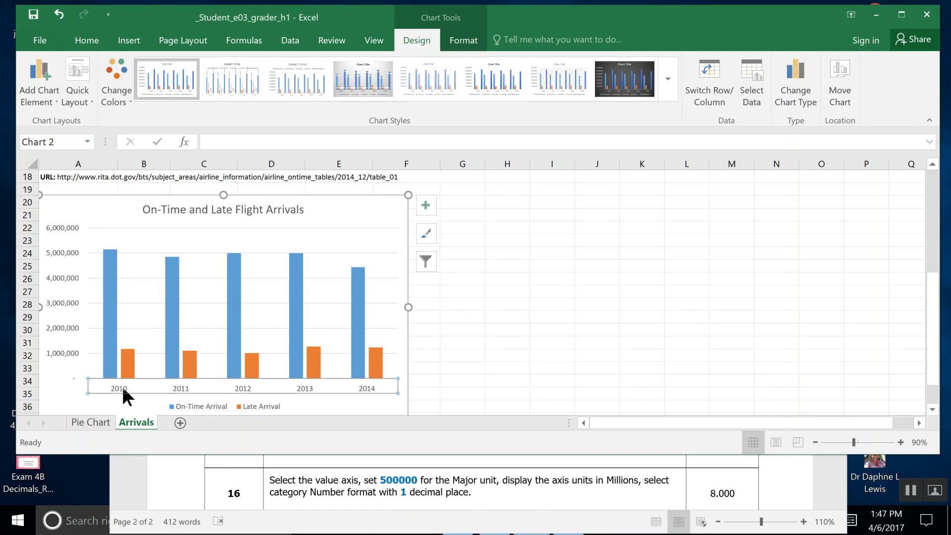
pyautogui.click(197, 402)
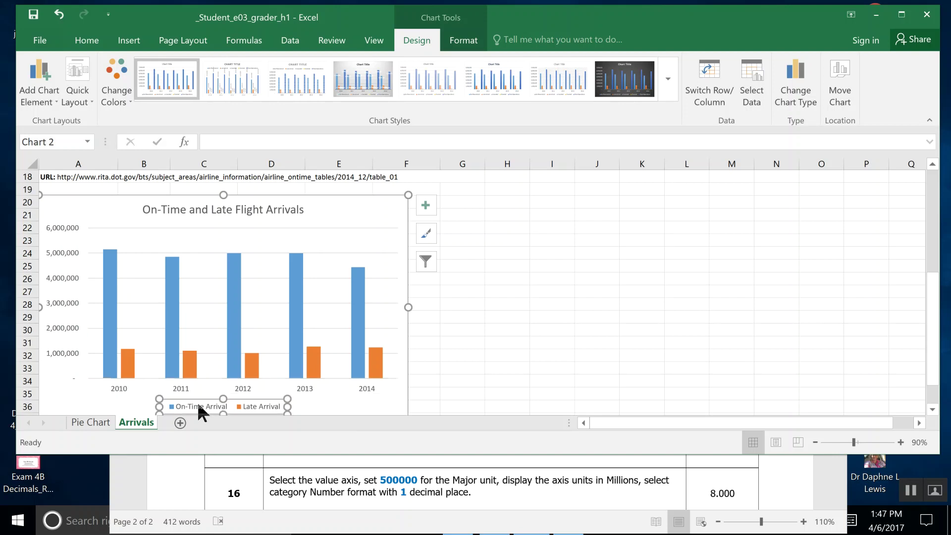
pyautogui.click(240, 206)
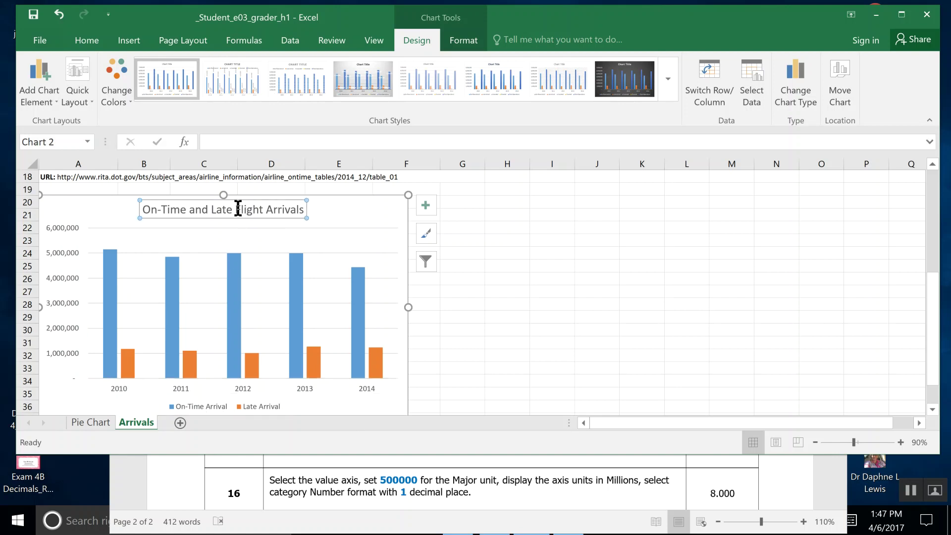
pyautogui.click(67, 255)
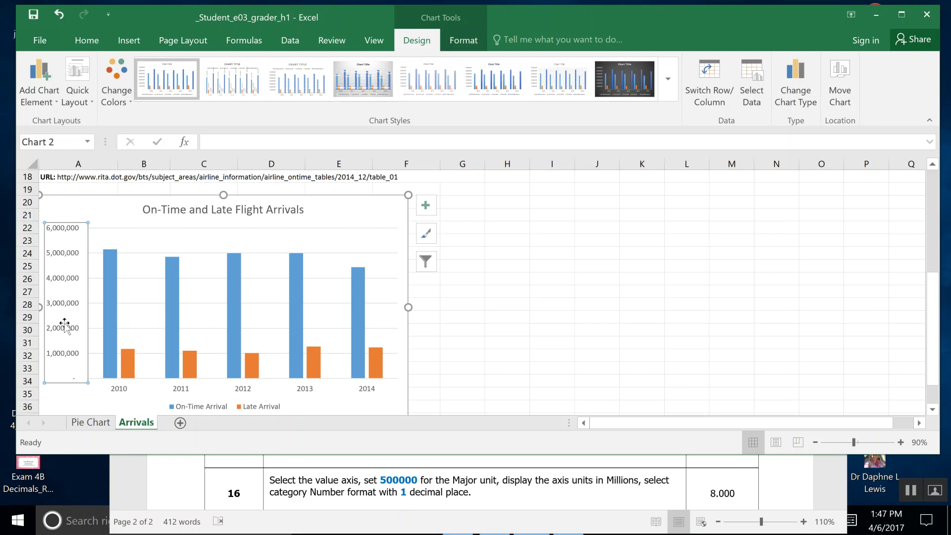
pyautogui.doubleClick(61, 364)
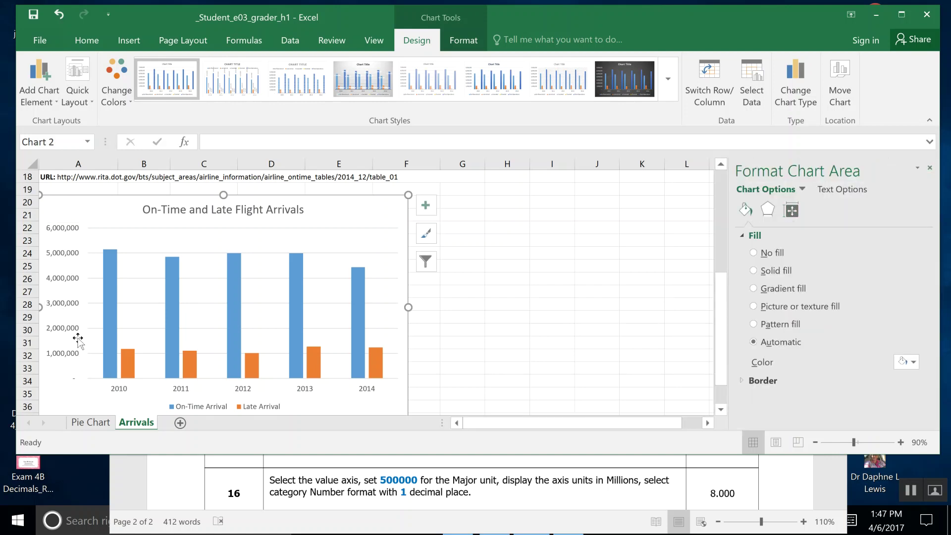
# Step: Show the value axis Axis Options page in Format Axis and expand its Number settings
pyautogui.click(70, 299)
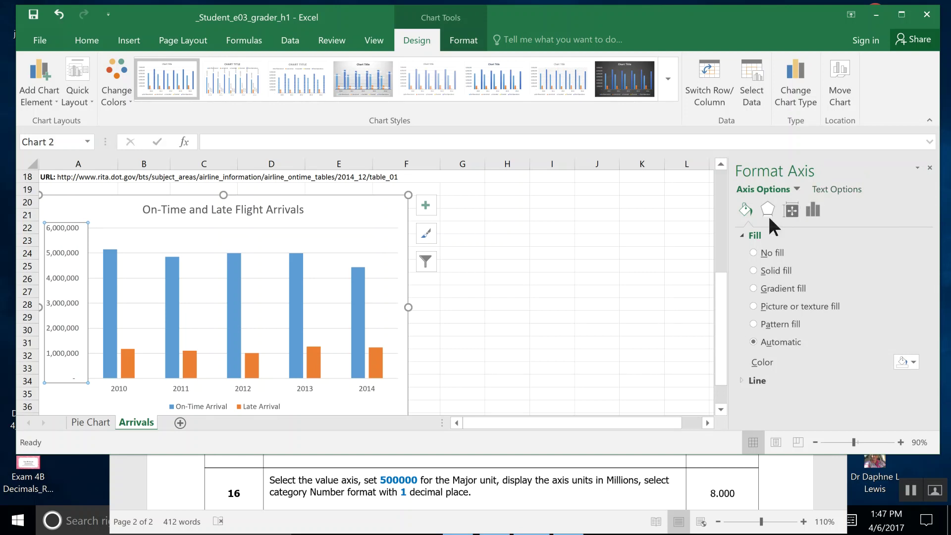
pyautogui.click(745, 234)
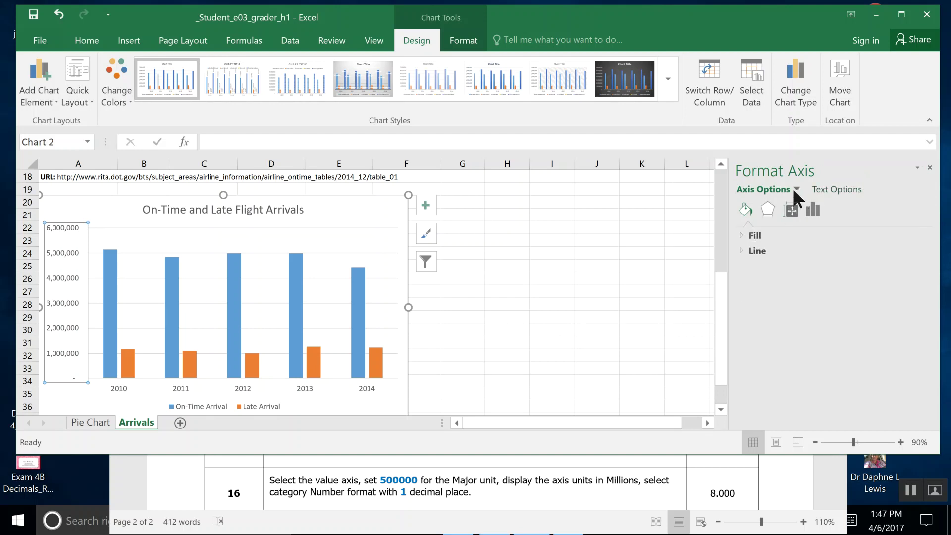
pyautogui.click(795, 190)
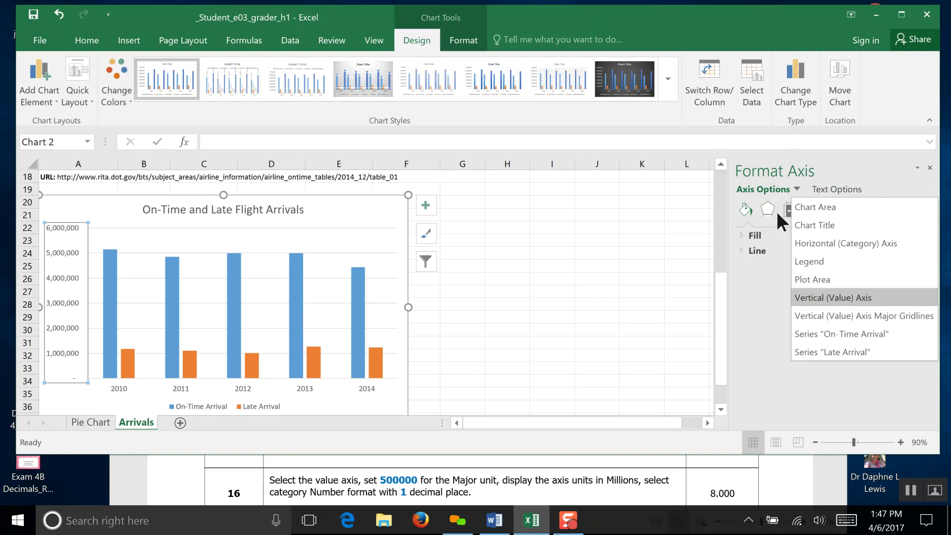
pyautogui.click(782, 212)
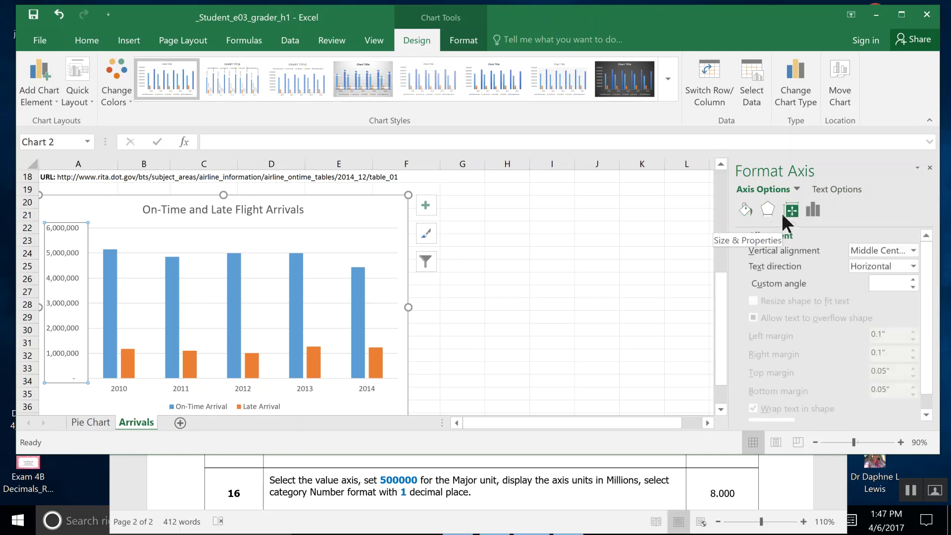
pyautogui.click(810, 212)
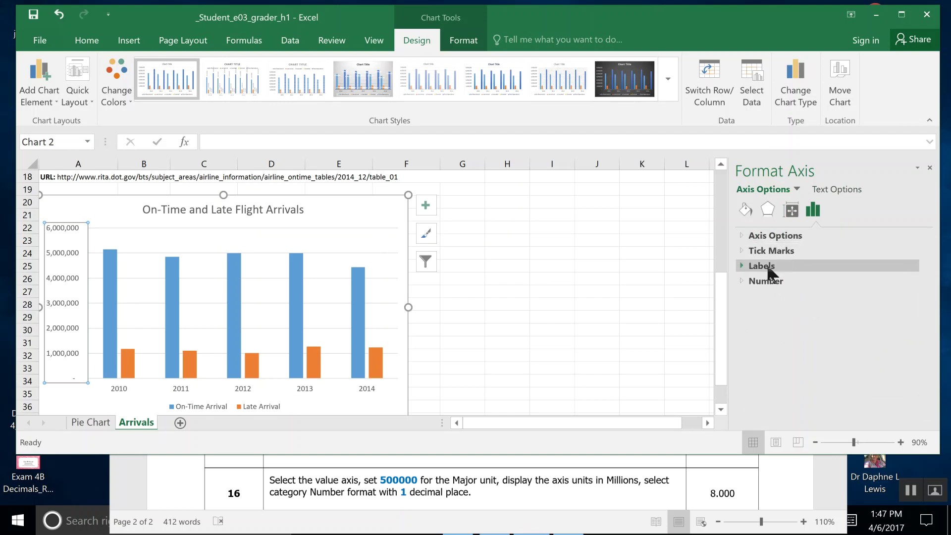
pyautogui.click(741, 281)
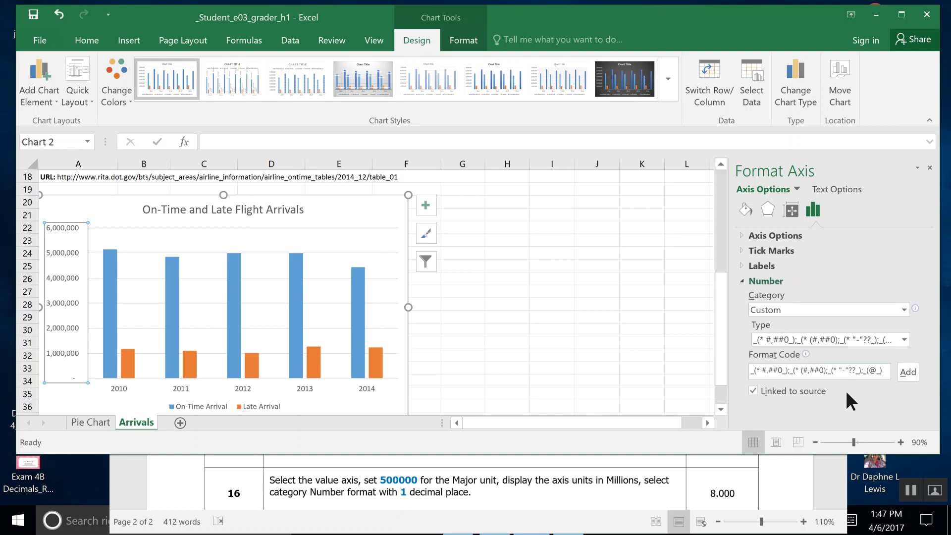
# Step: Try the Number category for the value axis labels, then switch them to General
pyautogui.click(904, 340)
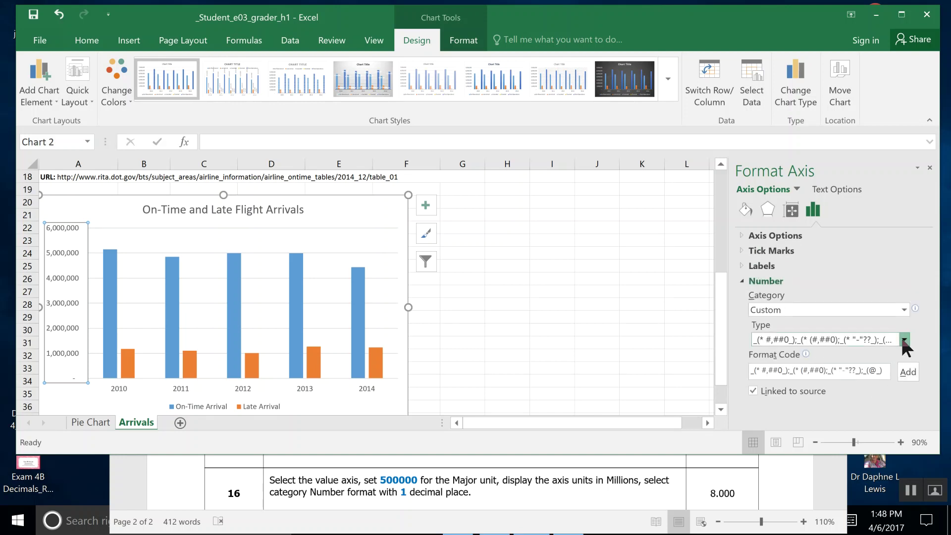
pyautogui.click(903, 305)
pyautogui.click(902, 306)
pyautogui.click(902, 305)
pyautogui.click(901, 306)
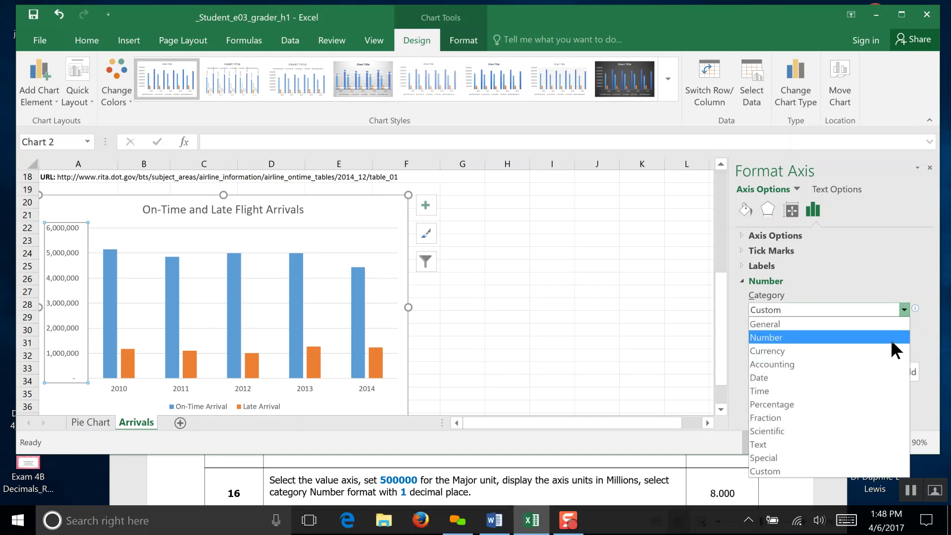
pyautogui.click(891, 340)
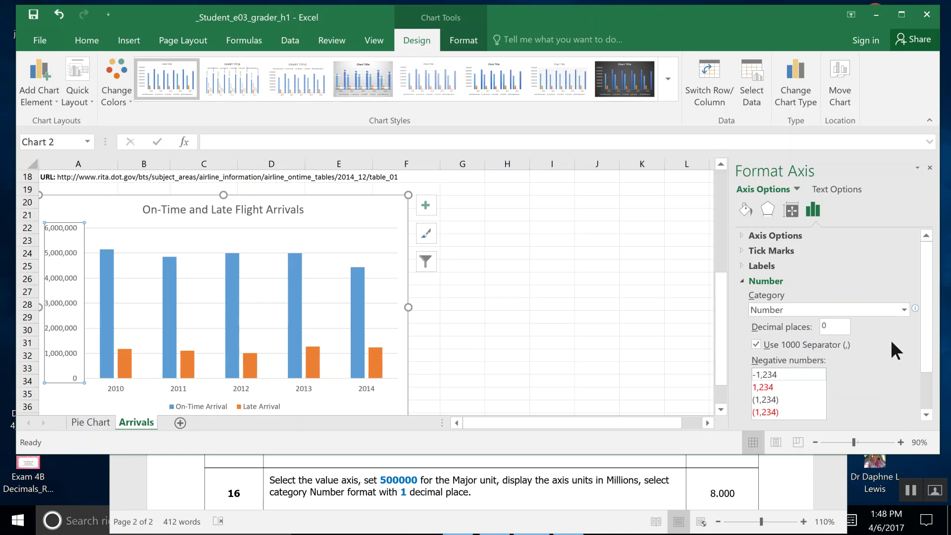
pyautogui.moveTo(926, 273)
pyautogui.mouseDown()
pyautogui.moveTo(929, 336)
pyautogui.moveTo(931, 280)
pyautogui.moveTo(929, 317)
pyautogui.moveTo(926, 288)
pyautogui.mouseUp()
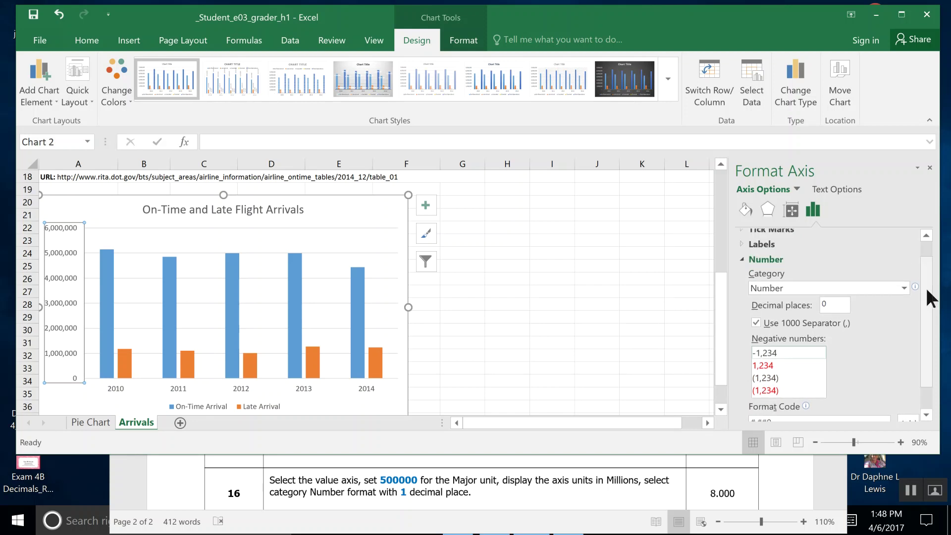
pyautogui.click(903, 287)
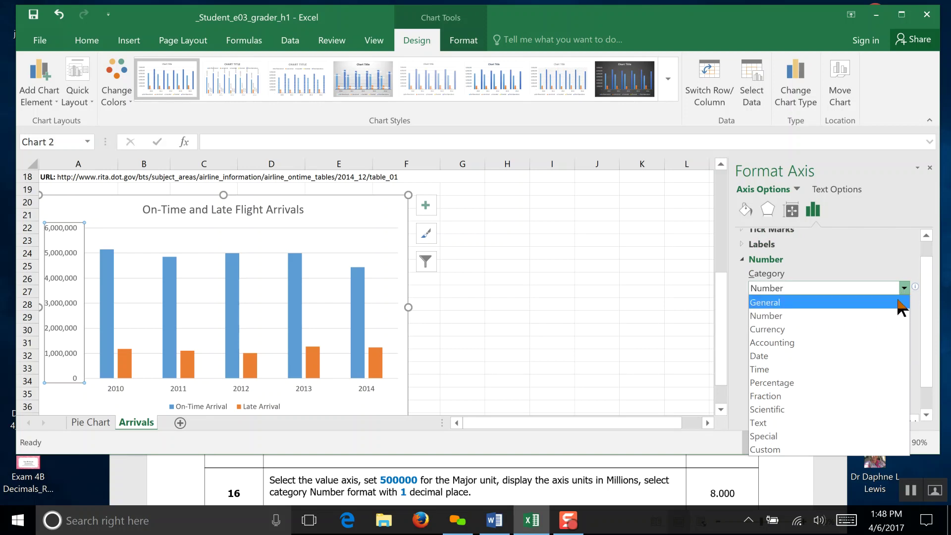
pyautogui.click(897, 299)
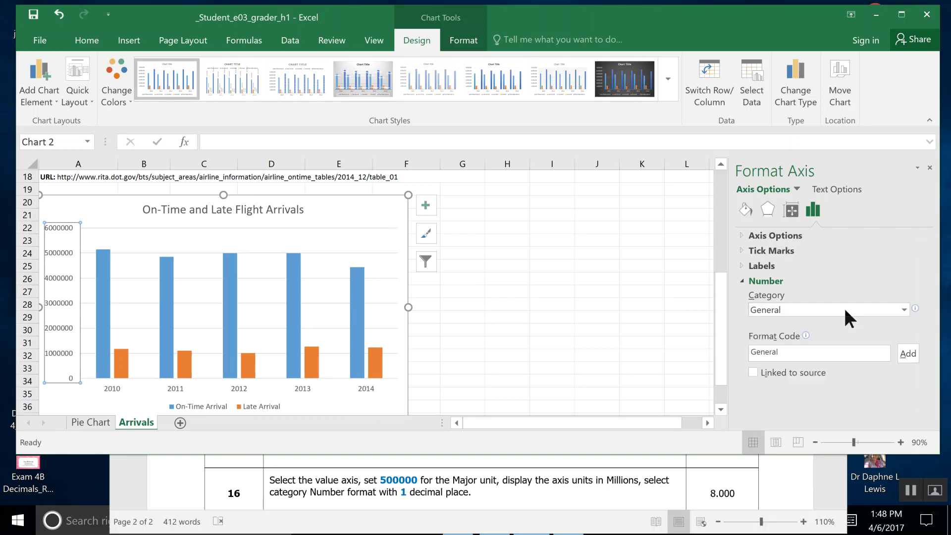
pyautogui.click(911, 488)
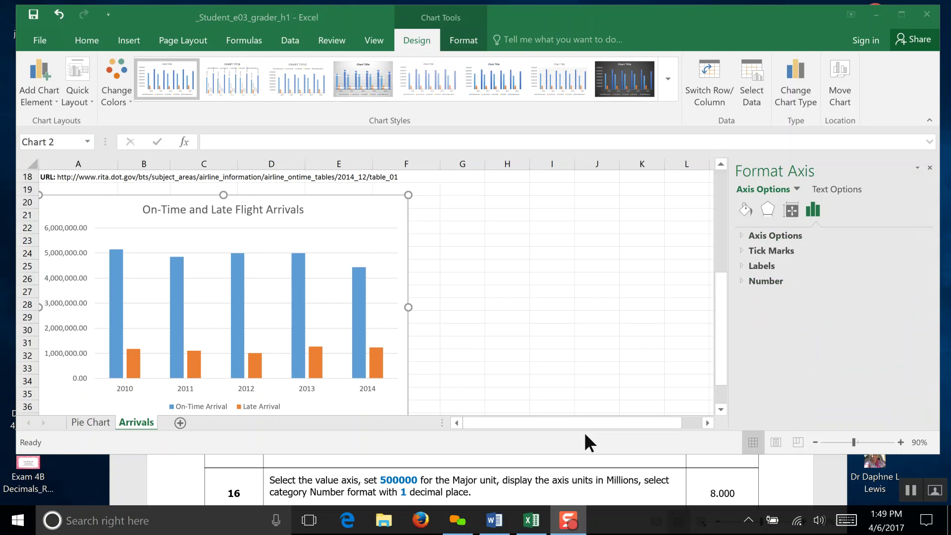
pyautogui.click(742, 235)
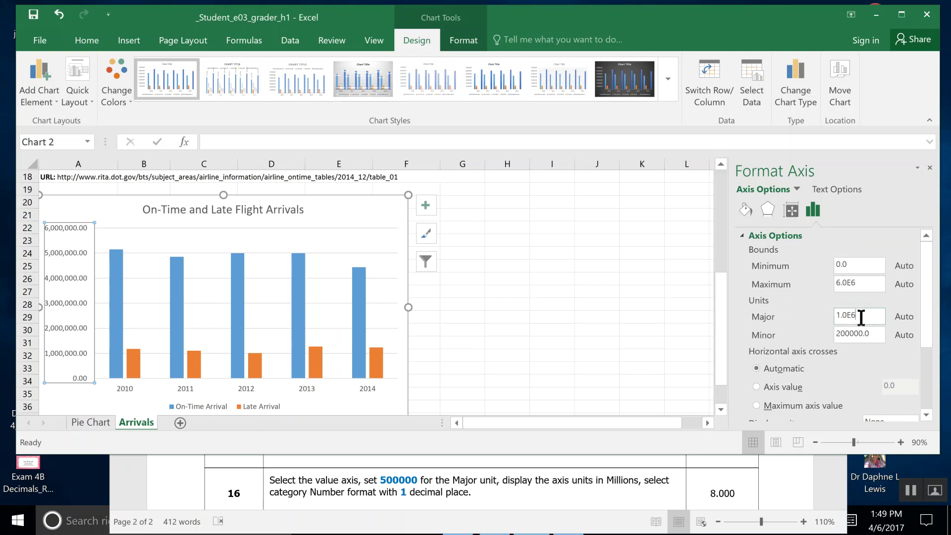
# Step: Change the value axis major unit from 1.0E6 to 500000
pyautogui.moveTo(860, 316); pyautogui.dragTo(812, 317)
pyautogui.write('500000')
pyautogui.moveTo(930, 319); pyautogui.dragTo(936, 403)
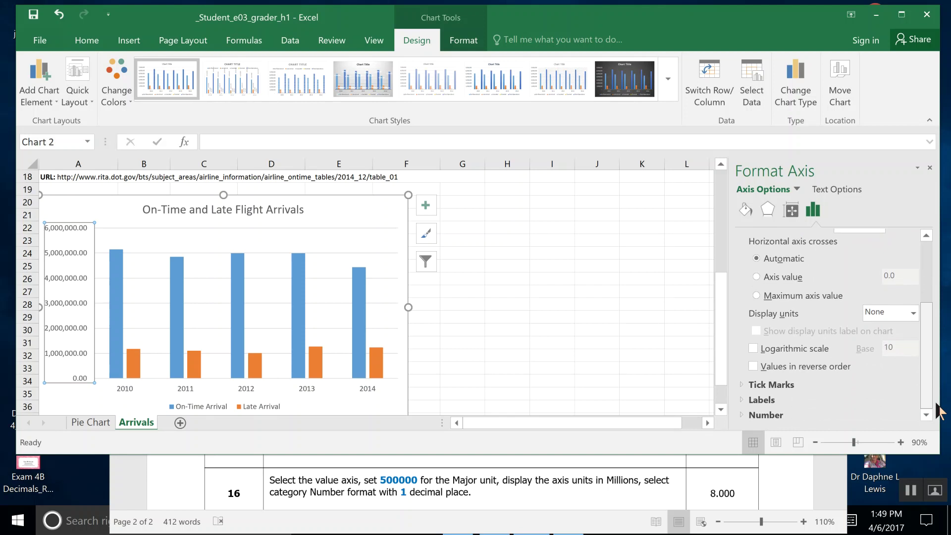
pyautogui.moveTo(938, 411); pyautogui.dragTo(940, 391)
pyautogui.moveTo(926, 372); pyautogui.dragTo(927, 302)
pyautogui.click(913, 492)
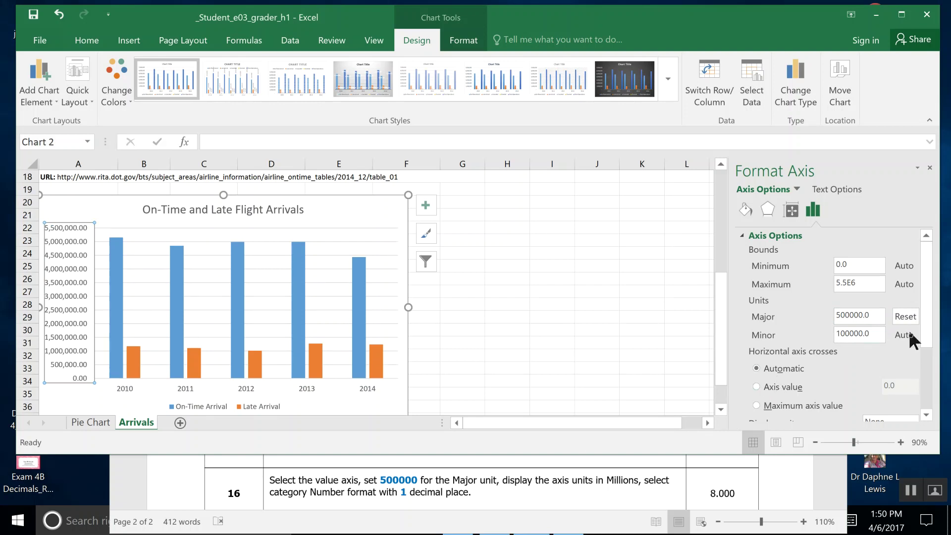
# Step: Re-enter the 500000 major unit and set the value axis display units to Millions
pyautogui.moveTo(928, 332); pyautogui.dragTo(936, 385)
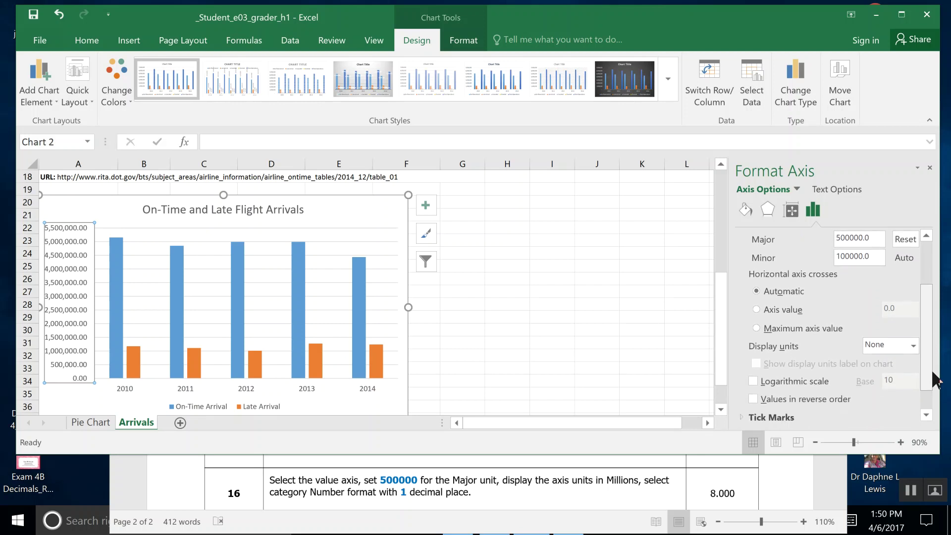
pyautogui.click(912, 349)
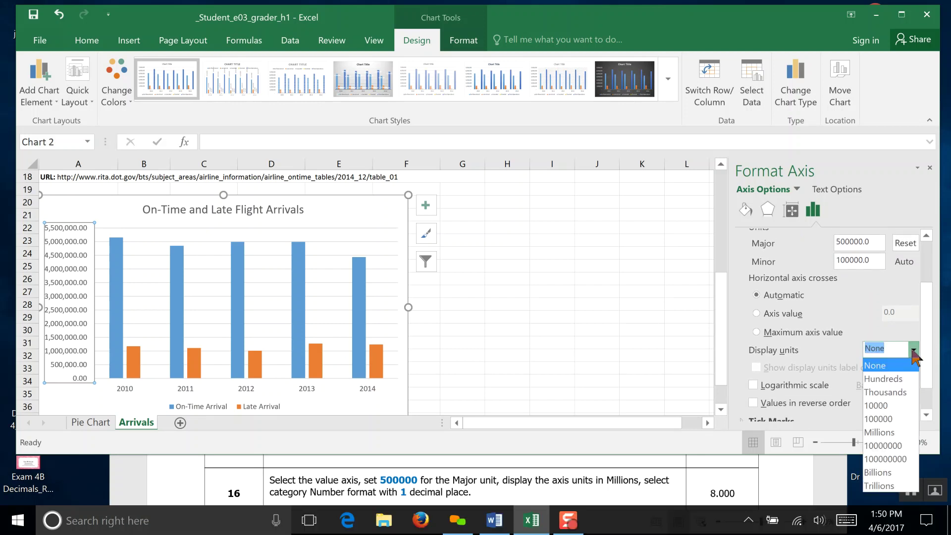
pyautogui.click(867, 232)
pyautogui.moveTo(870, 240); pyautogui.dragTo(821, 242)
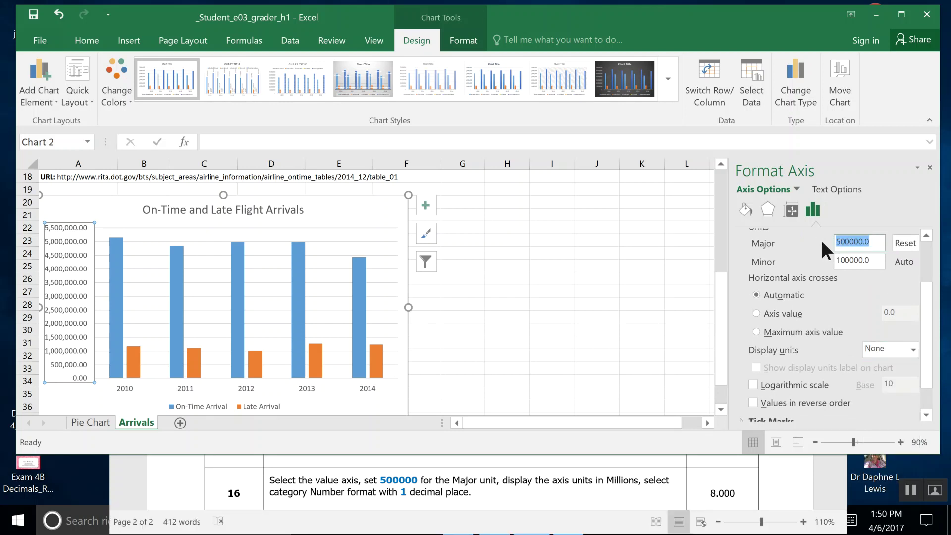
pyautogui.write('500000')
pyautogui.click(914, 350)
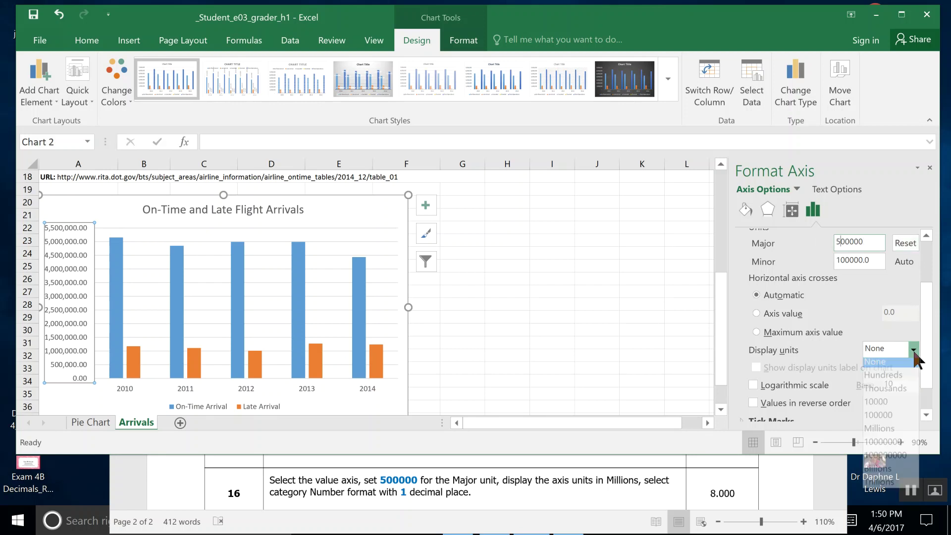
pyautogui.click(897, 431)
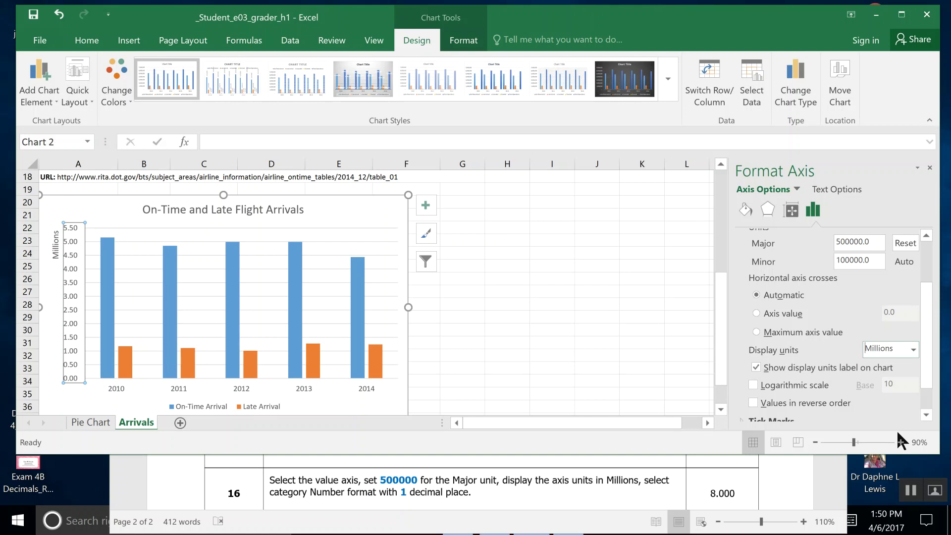
pyautogui.moveTo(927, 374)
pyautogui.mouseDown()
pyautogui.moveTo(928, 399)
pyautogui.moveTo(927, 355)
pyautogui.mouseUp()
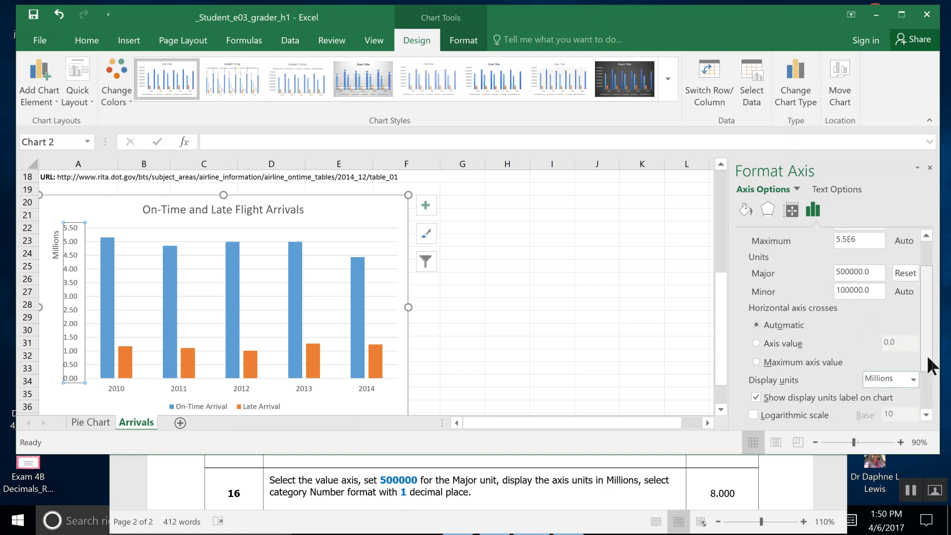
pyautogui.moveTo(926, 311); pyautogui.dragTo(924, 261)
# Step: Set the value axis number format to 1 decimal place (#,##0.0), reading 0.0 to 5.5
pyautogui.click(740, 237)
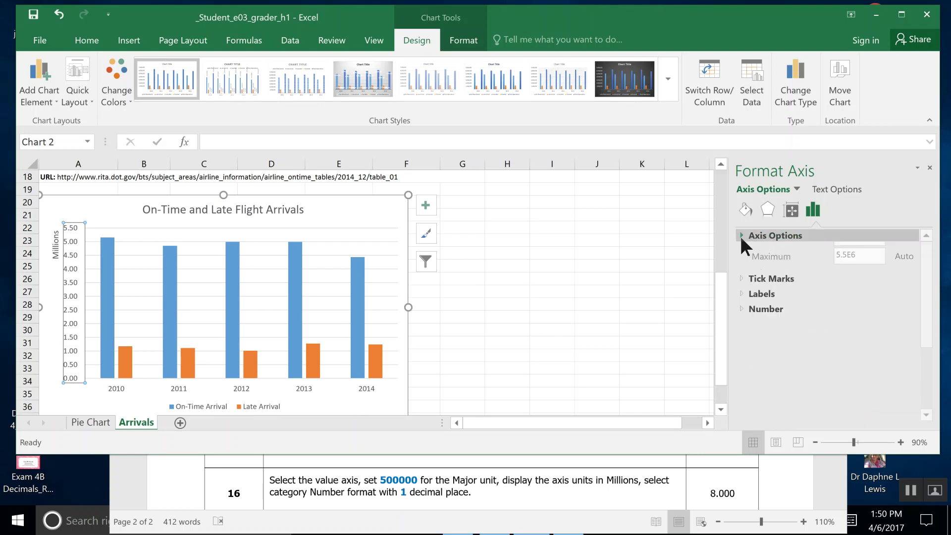
pyautogui.click(743, 280)
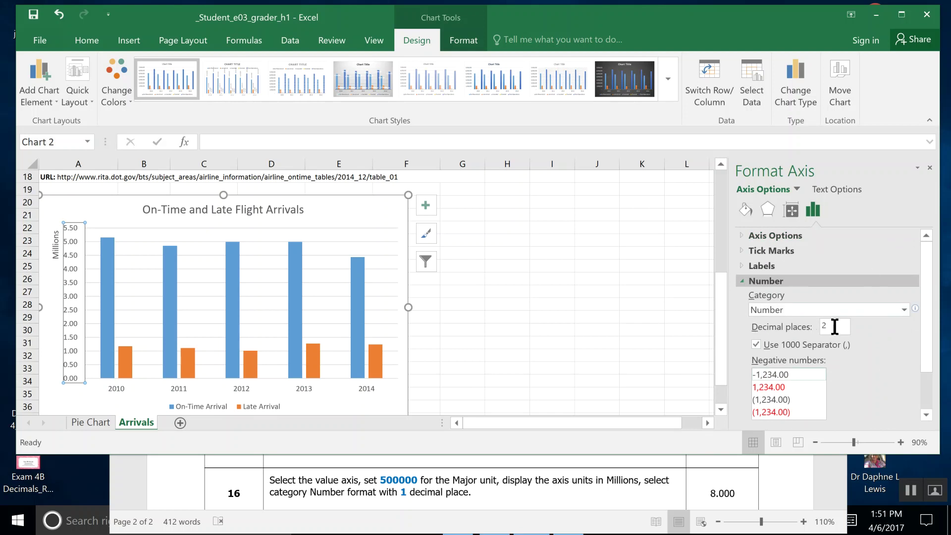
pyautogui.doubleClick(825, 326)
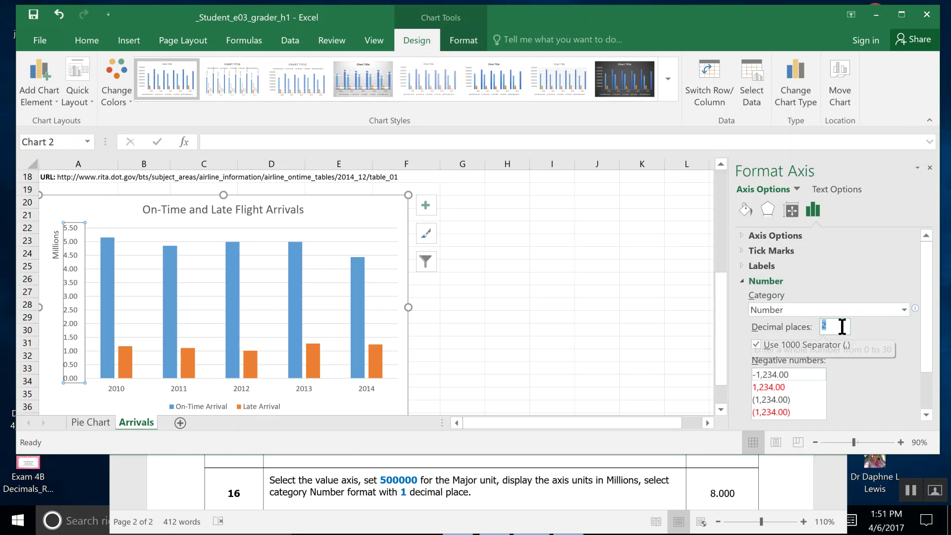
pyautogui.click(842, 327)
pyautogui.press('BackSpace')
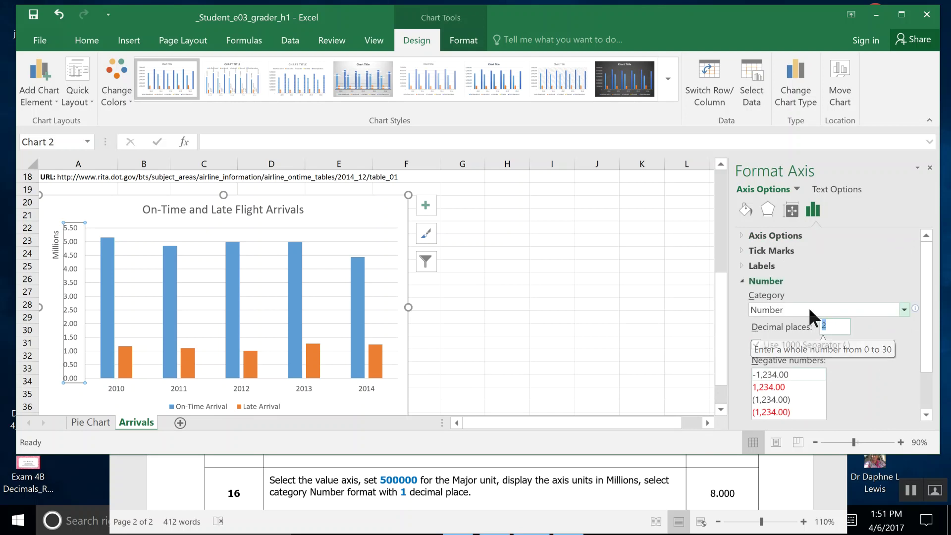
pyautogui.write('1')
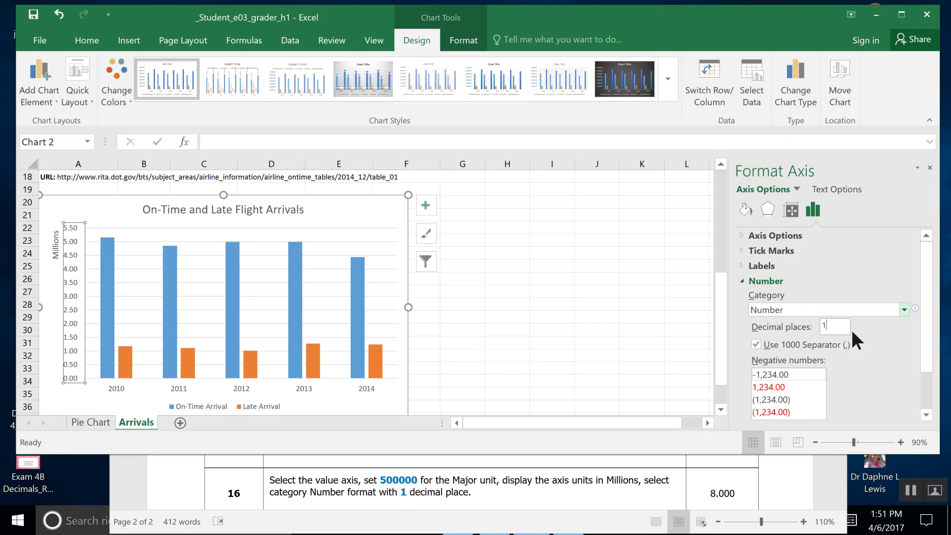
pyautogui.click(929, 380)
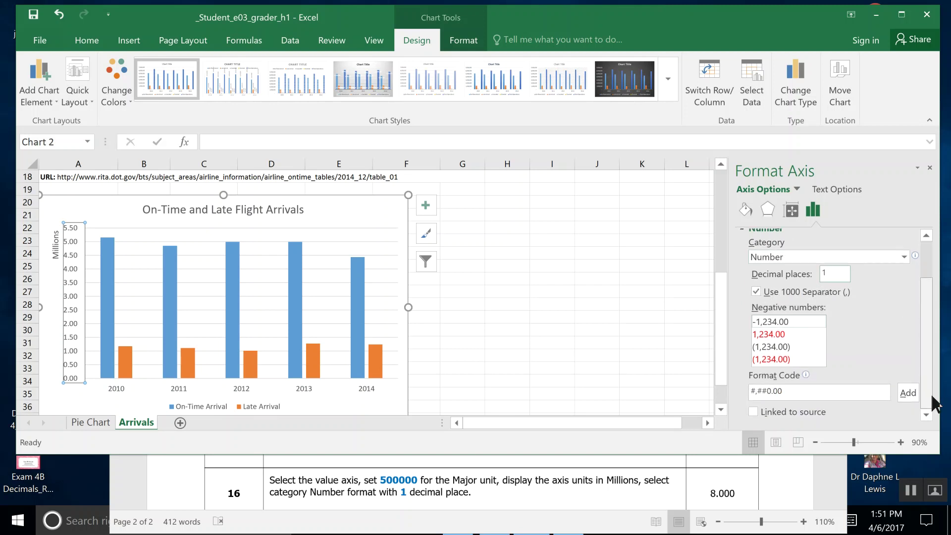
pyautogui.click(837, 276)
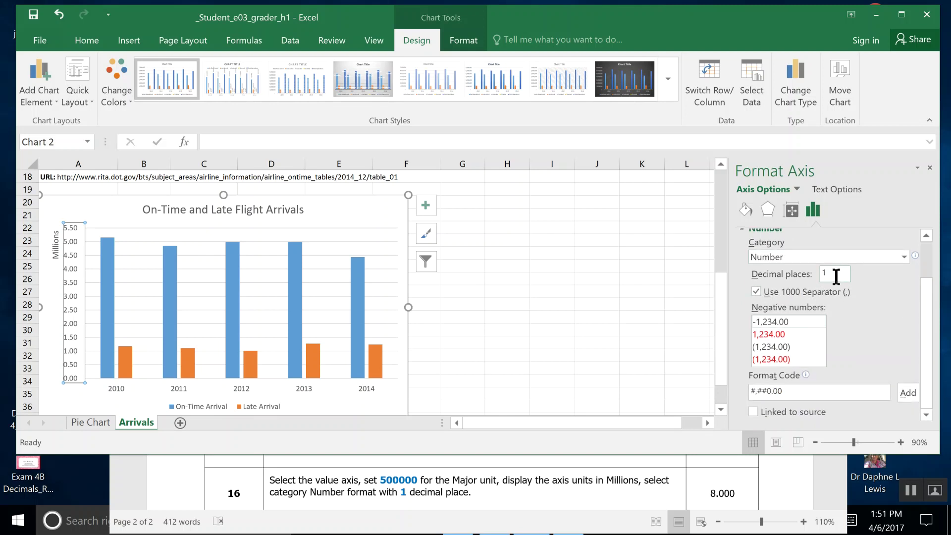
pyautogui.press('Return')
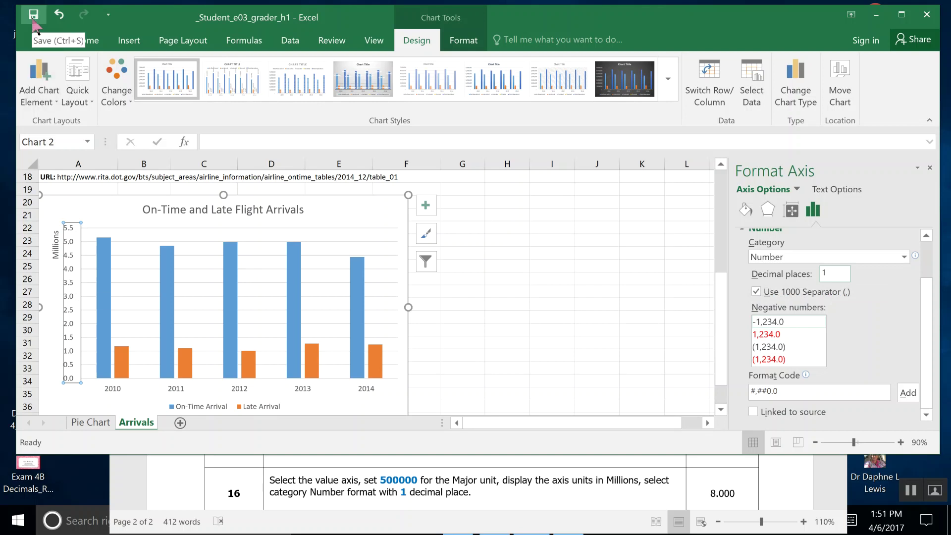
# Step: Save the workbook, review the instructions, then select the Millions units label on the axis
pyautogui.click(33, 19)
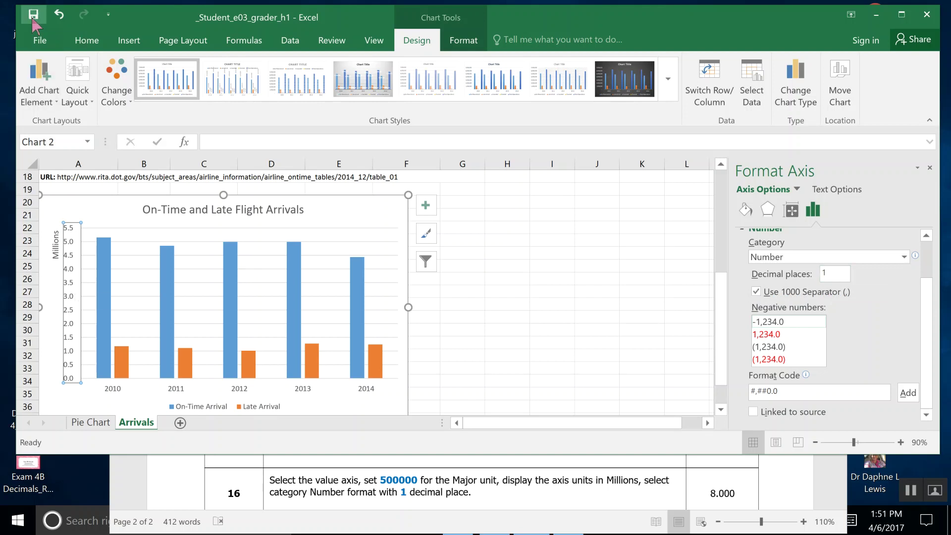
pyautogui.click(810, 493)
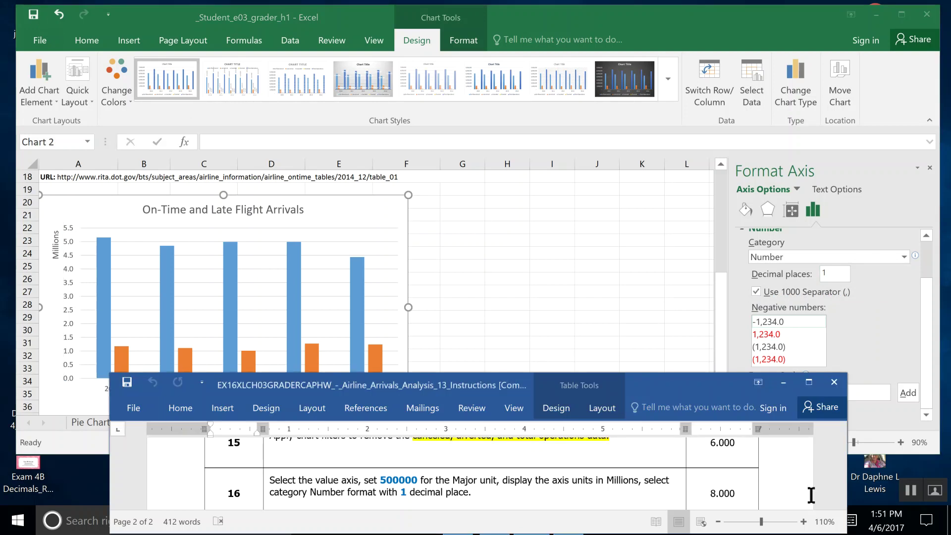
pyautogui.click(841, 504)
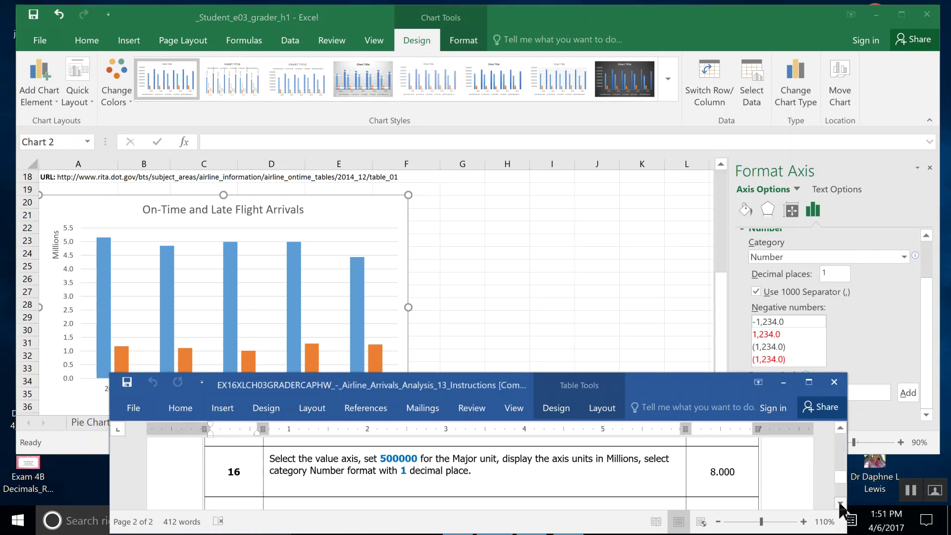
pyautogui.click(841, 504)
pyautogui.click(649, 242)
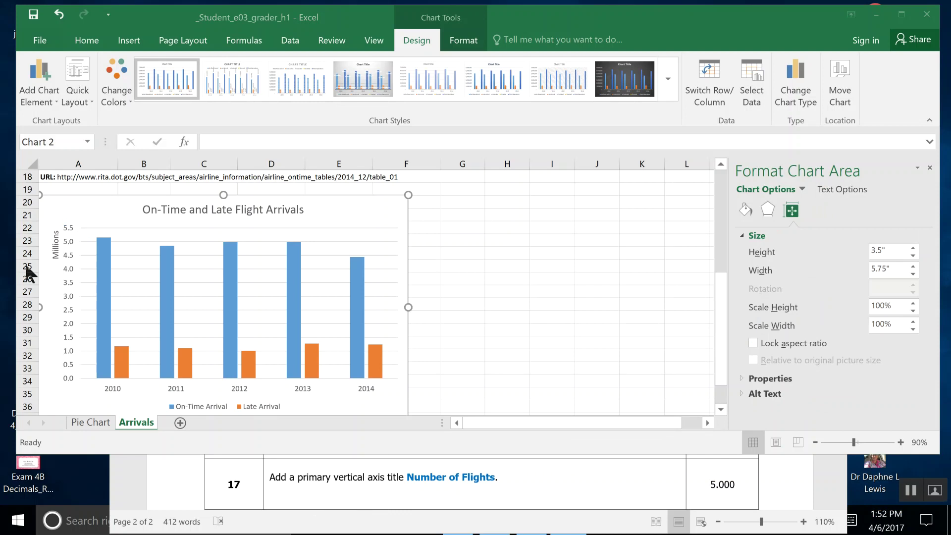
pyautogui.click(57, 244)
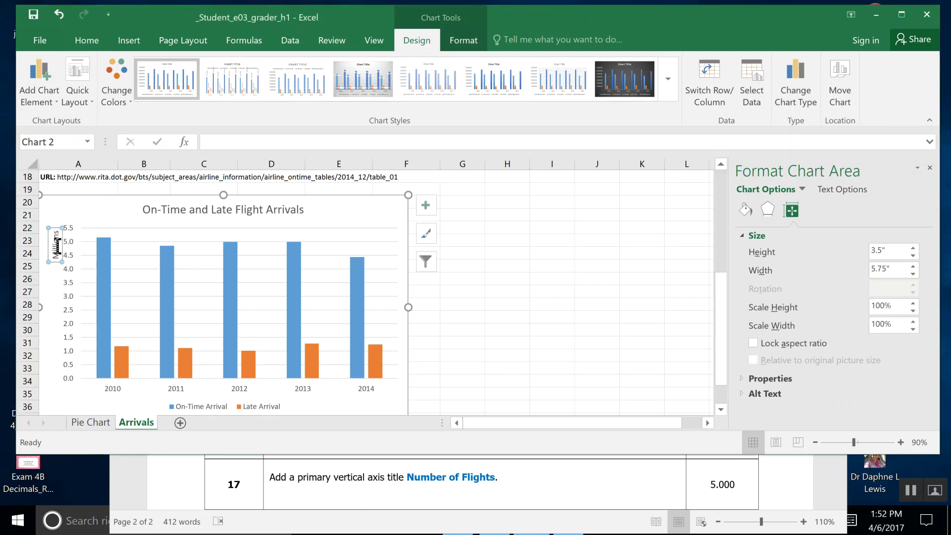
# Step: Add axis titles to the chart but remove the primary horizontal axis title
pyautogui.click(428, 204)
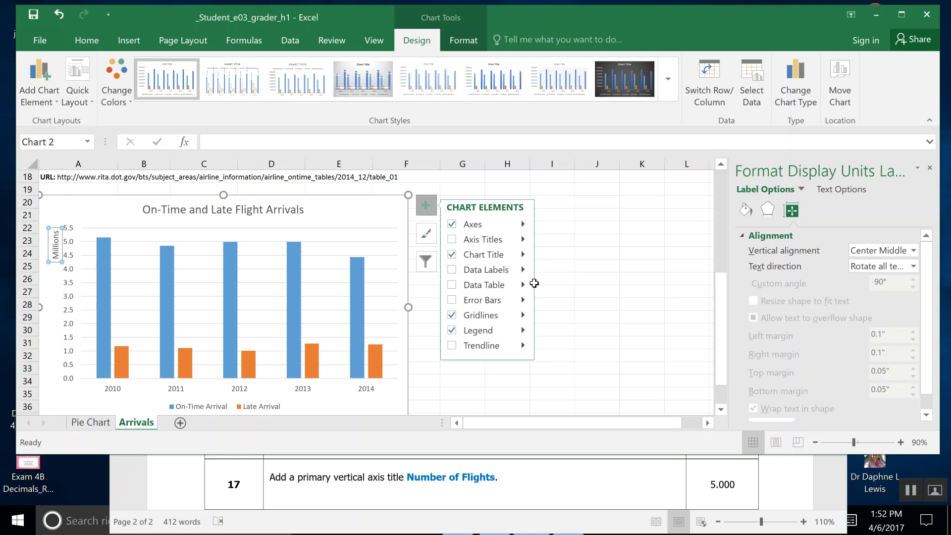
pyautogui.click(471, 240)
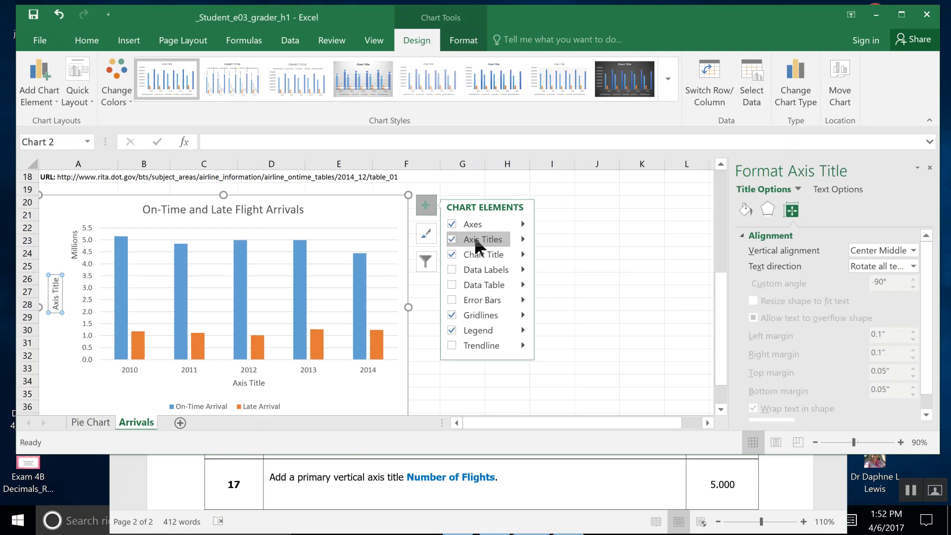
pyautogui.click(521, 239)
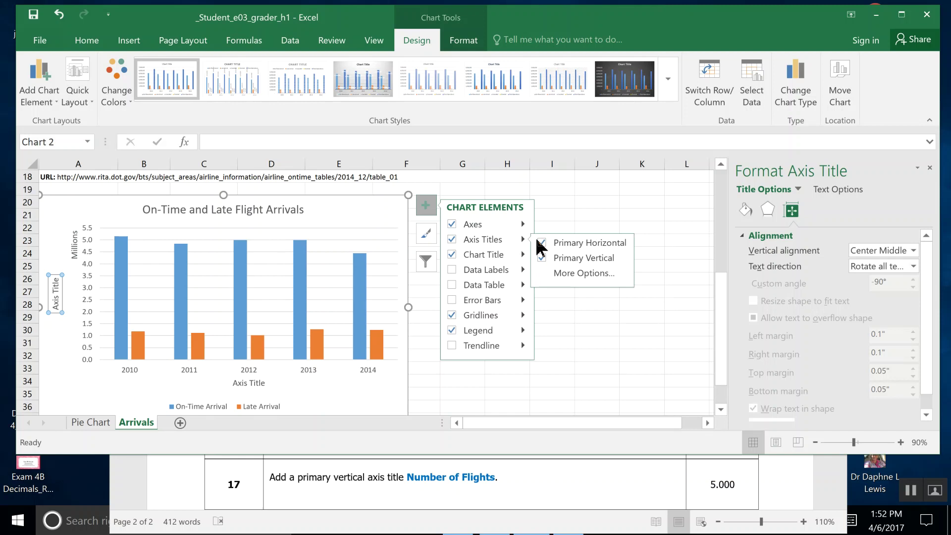
pyautogui.click(542, 242)
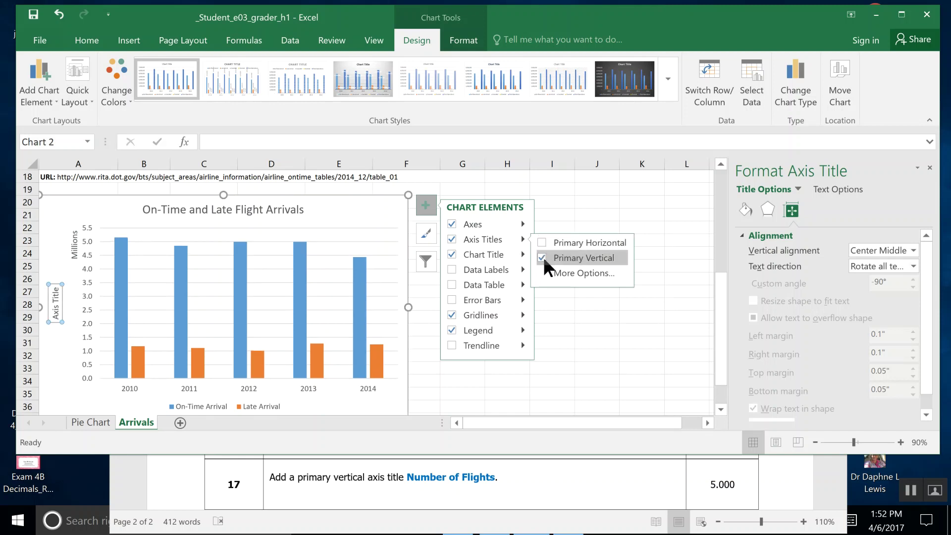
# Step: Title the vertical axis 'Number of Flights' and save the workbook
pyautogui.click(58, 299)
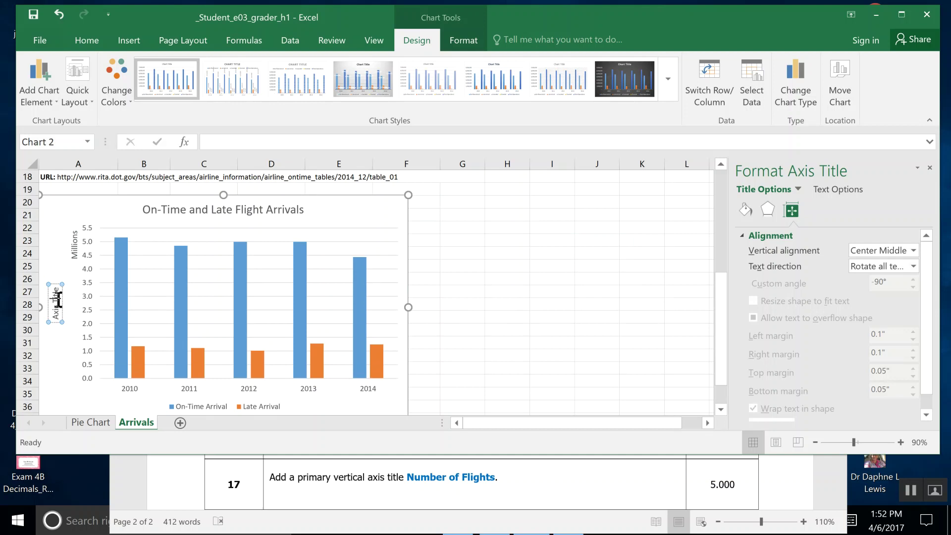
pyautogui.moveTo(54, 286); pyautogui.dragTo(53, 313)
pyautogui.write('Nu')
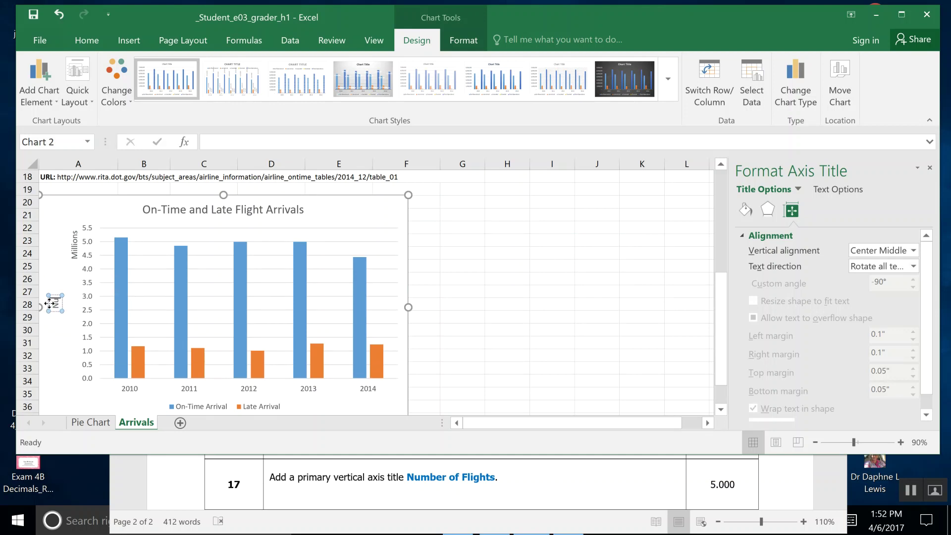
pyautogui.write('mber of')
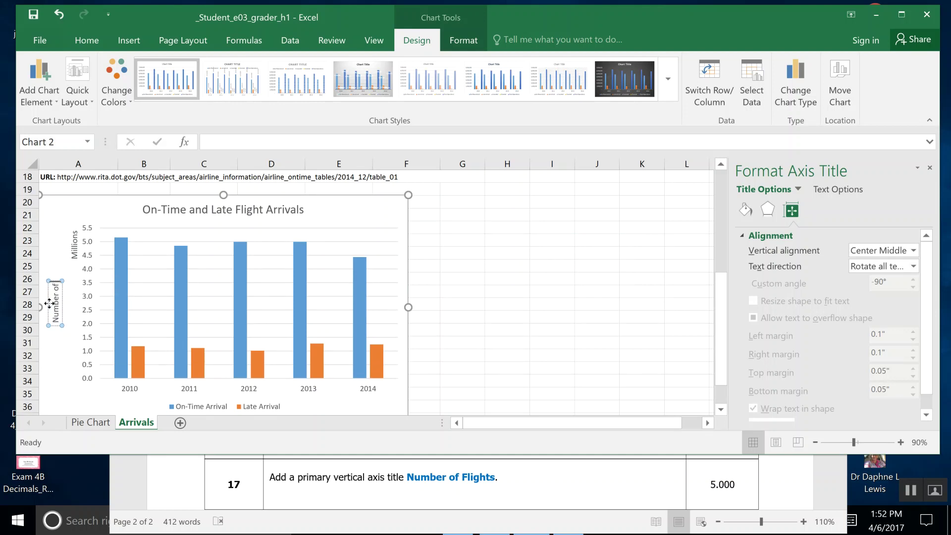
pyautogui.write(' Flights')
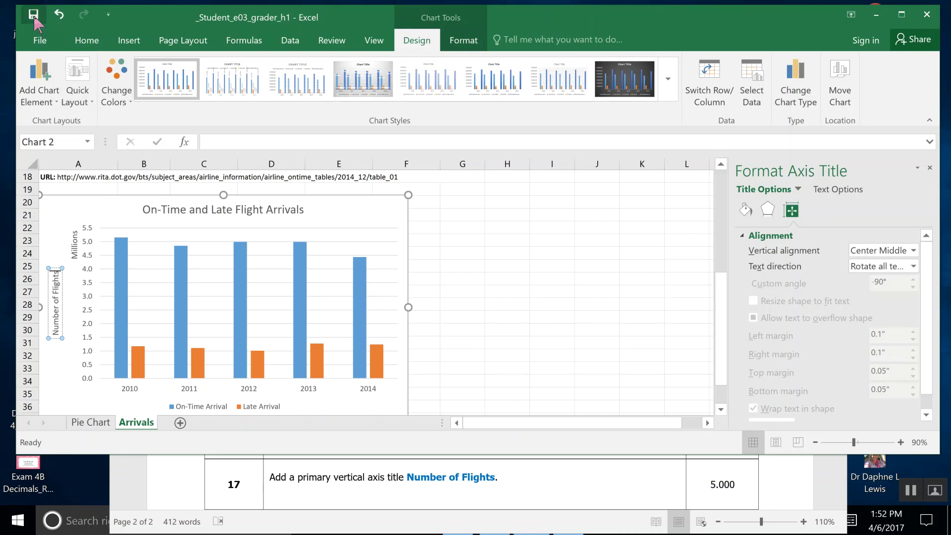
pyautogui.click(34, 18)
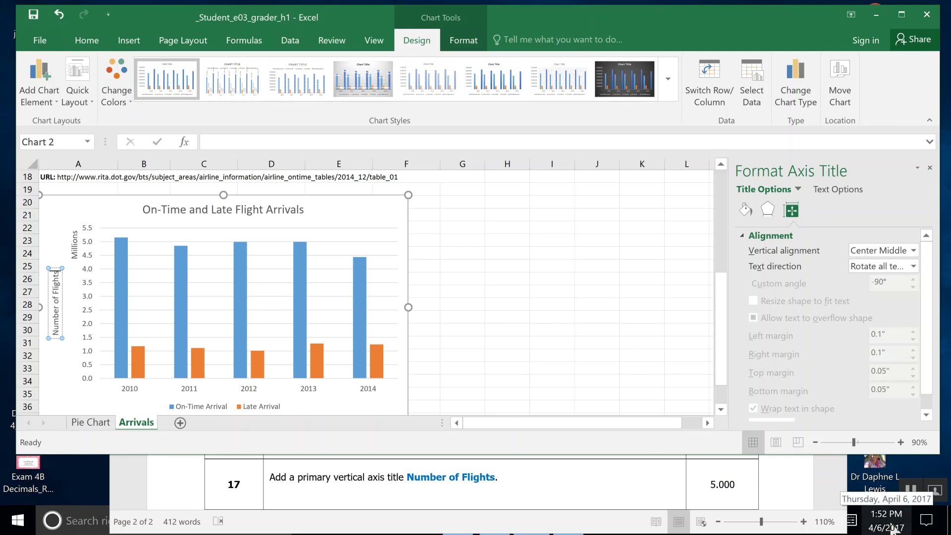
# Step: Read step 18 of the instructions document and return to Excel
pyautogui.click(845, 511)
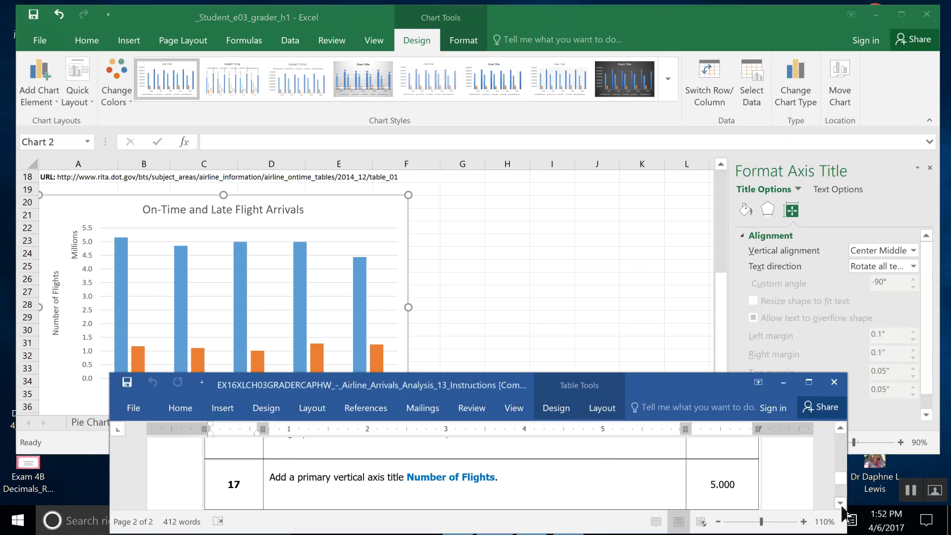
pyautogui.click(841, 504)
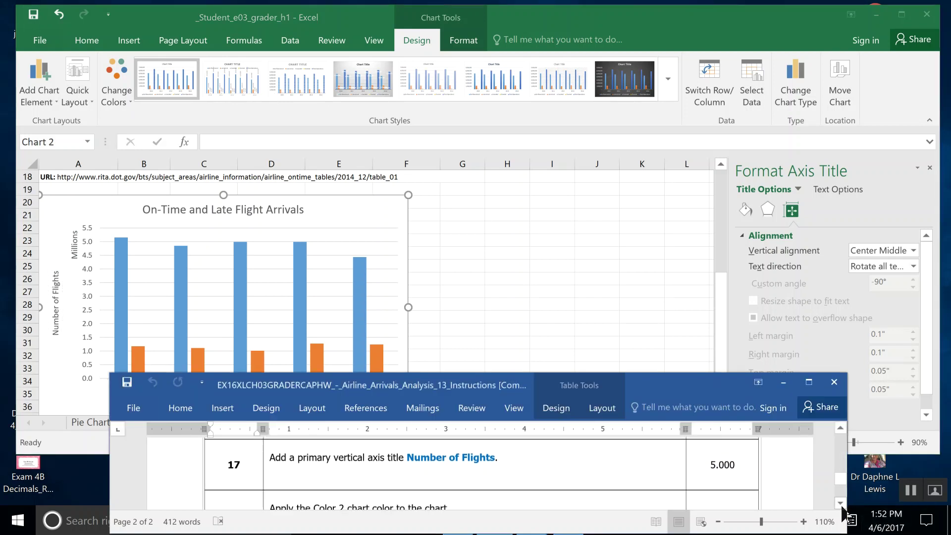
pyautogui.click(629, 255)
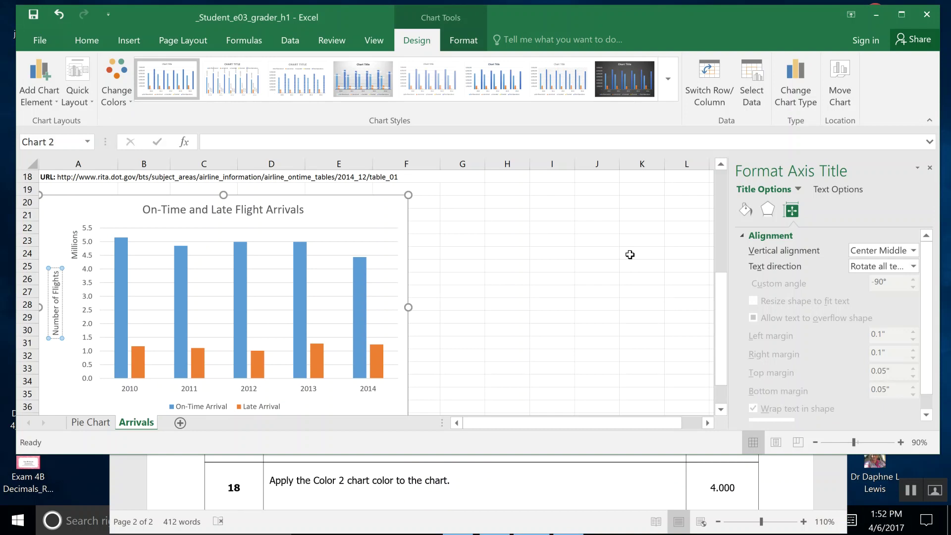
# Step: Apply the Color 2 colour scheme to the whole chart
pyautogui.click(107, 216)
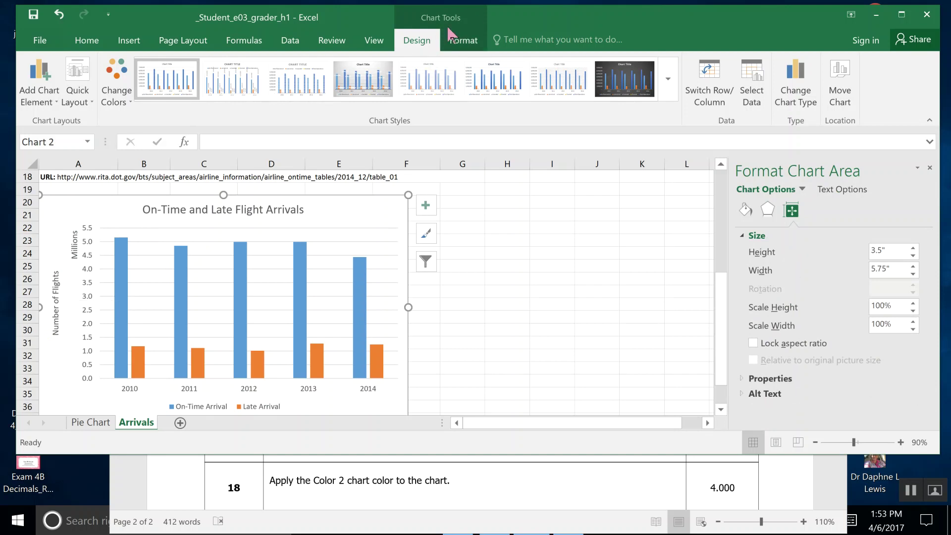
pyautogui.click(130, 103)
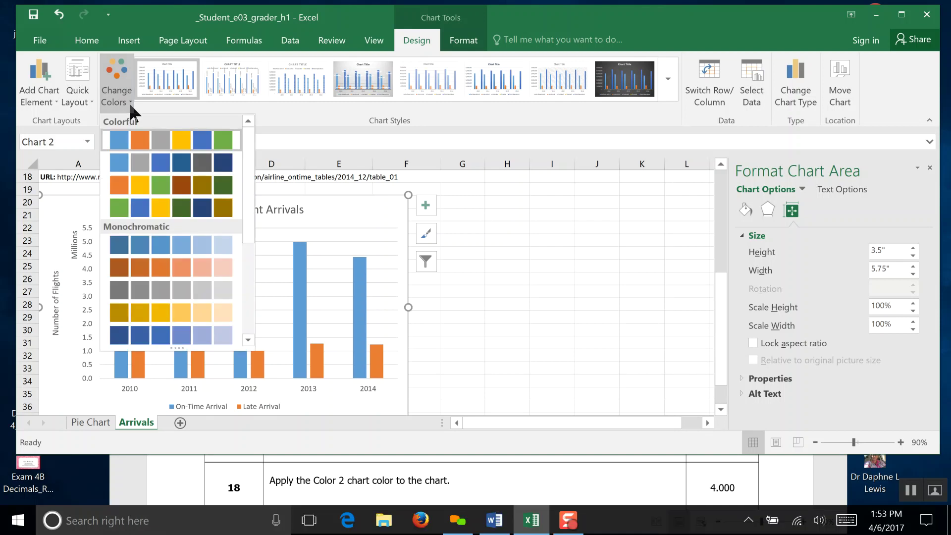
pyautogui.click(131, 160)
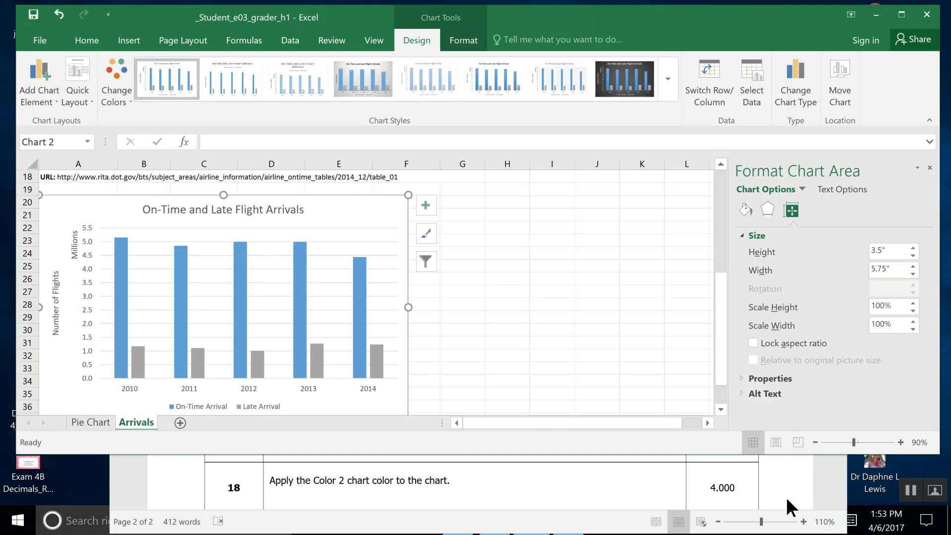
# Step: Read step 19 of the instructions document and return to Excel
pyautogui.click(800, 491)
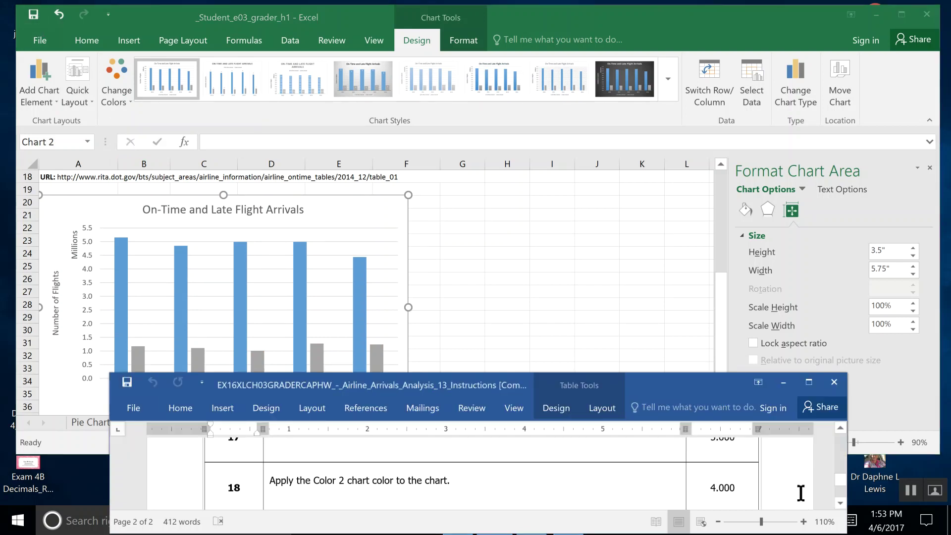
pyautogui.click(841, 503)
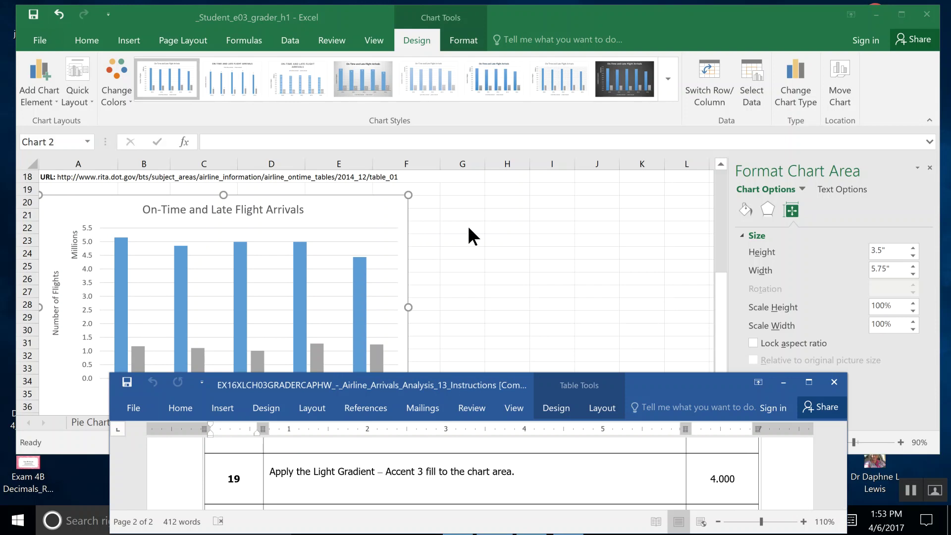
pyautogui.hotkey('alt', 'Tab')
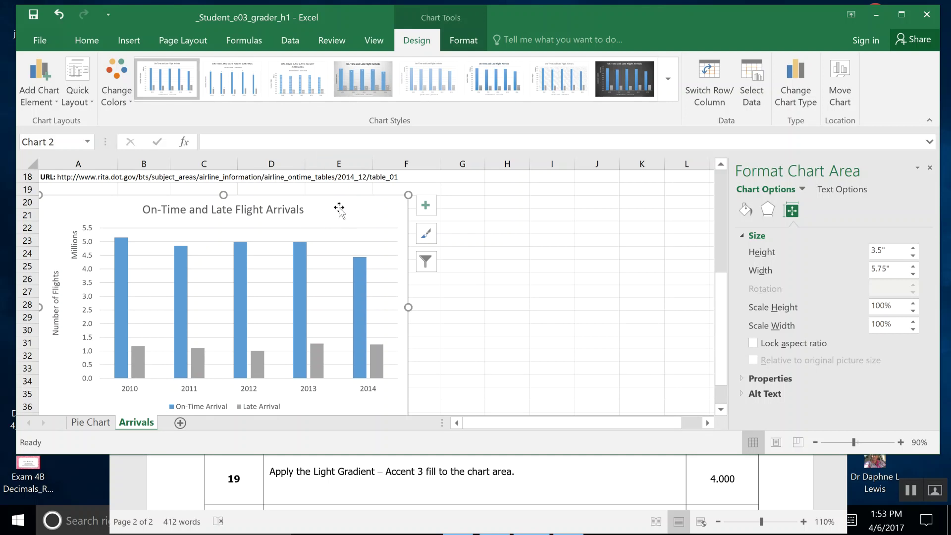
# Step: Select the whole chart area so its formatting pane is shown
pyautogui.click(324, 244)
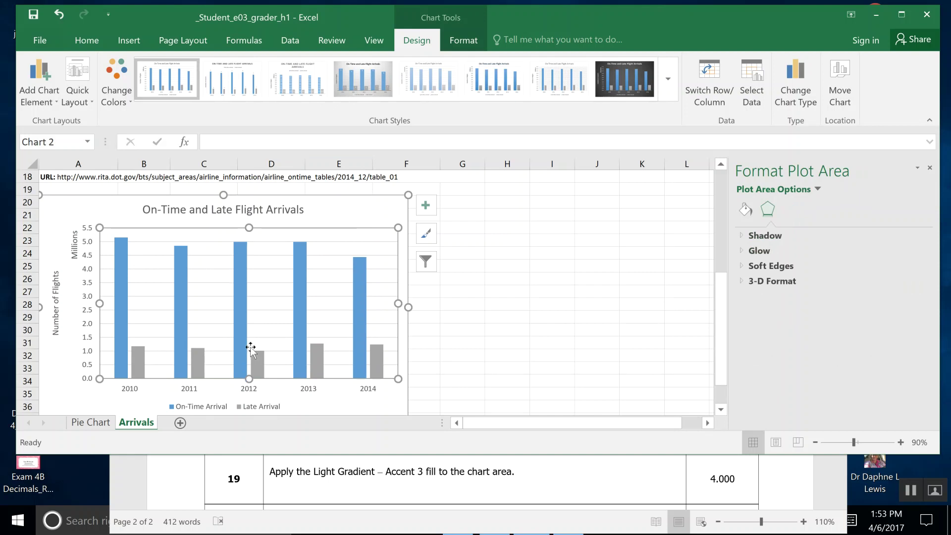
pyautogui.click(270, 311)
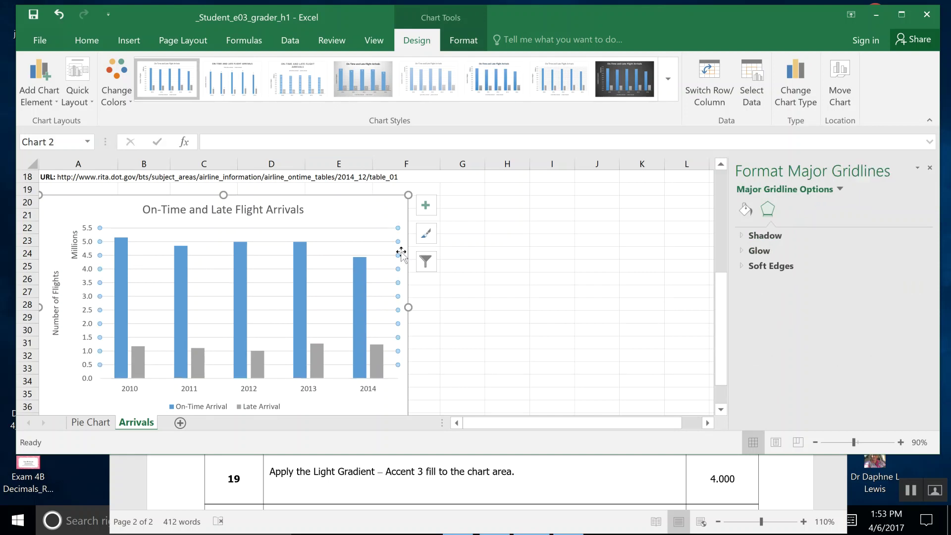
pyautogui.click(86, 212)
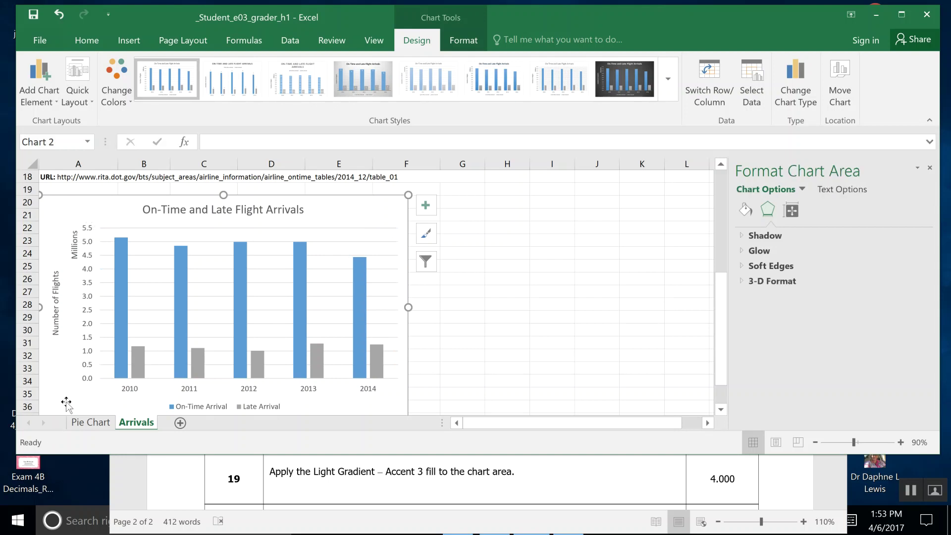
# Step: Give the chart area the Light Gradient – Accent 3 preset gradient fill
pyautogui.click(744, 210)
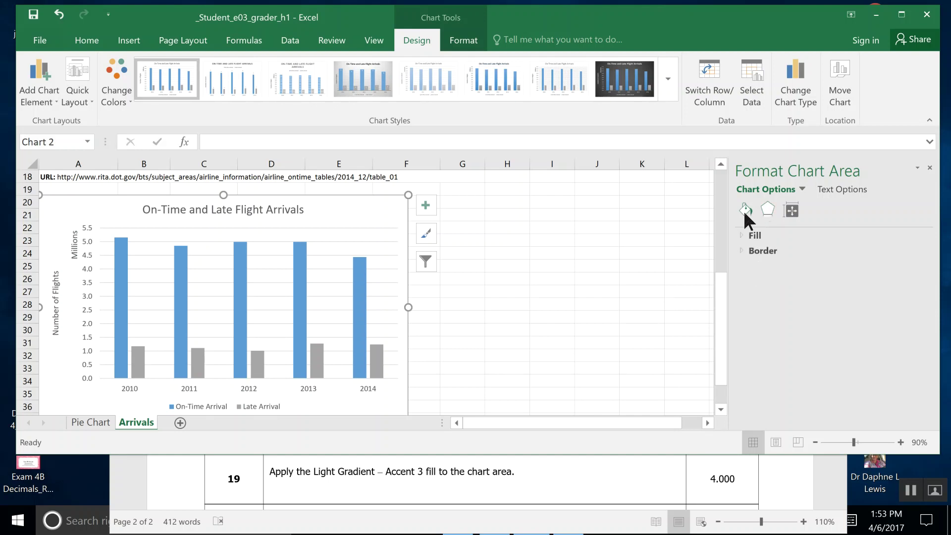
pyautogui.click(742, 233)
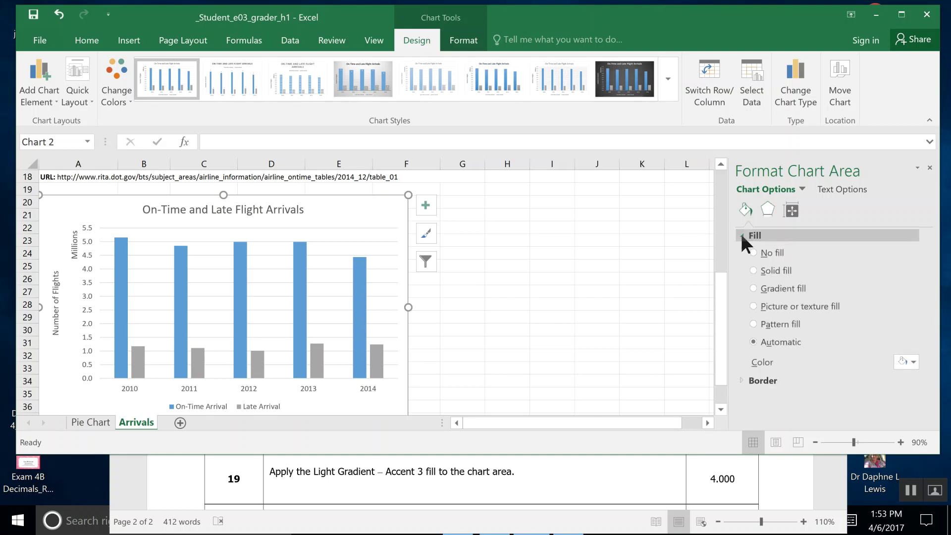
pyautogui.click(754, 288)
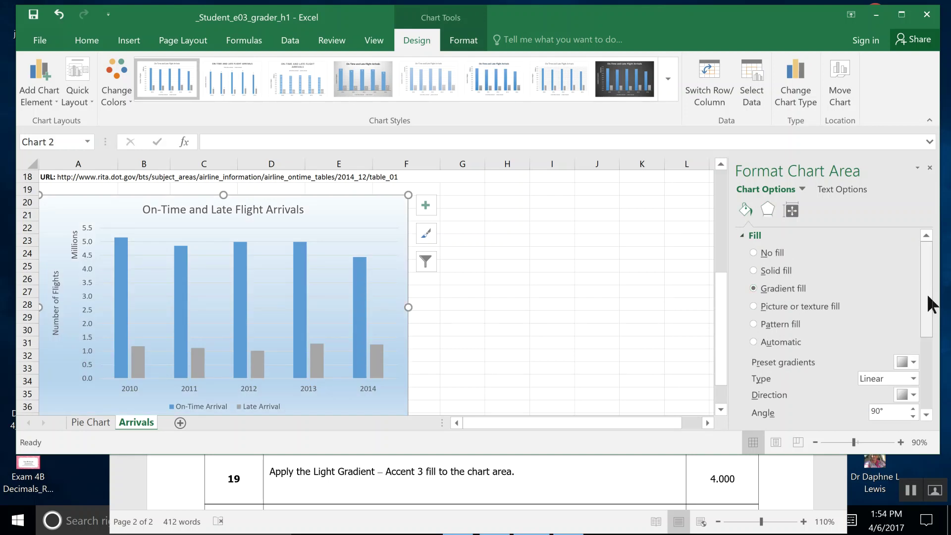
pyautogui.moveTo(928, 297); pyautogui.dragTo(932, 328)
pyautogui.click(914, 283)
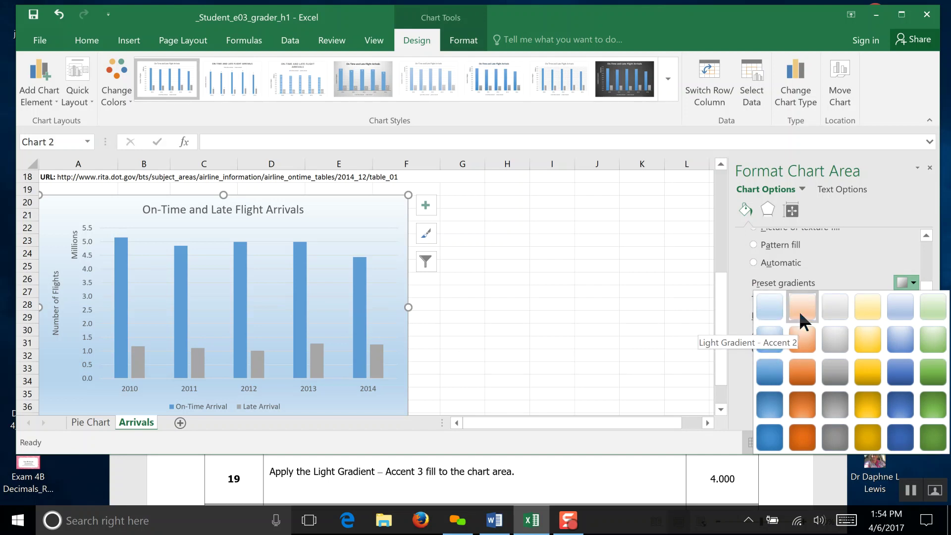
pyautogui.click(836, 301)
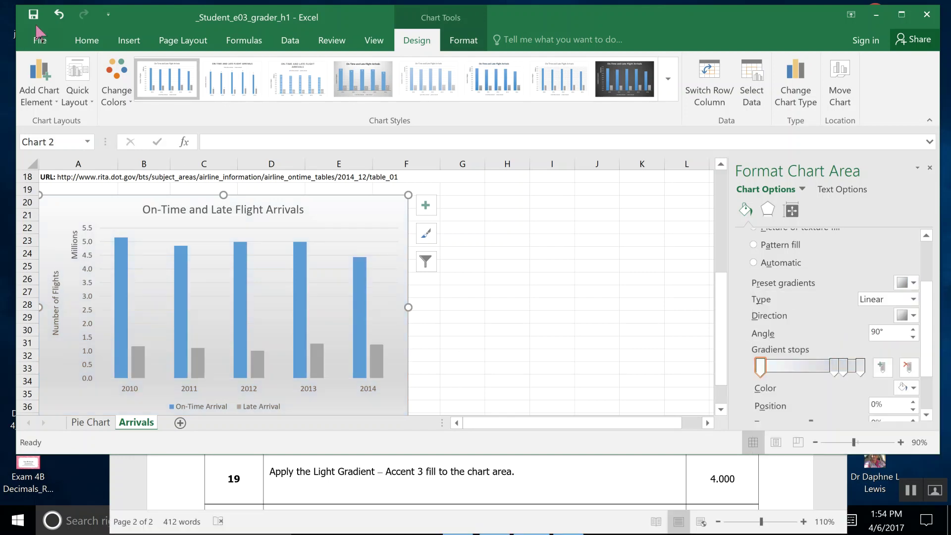
# Step: Check step 20 of the instructions, then save the workbook
pyautogui.click(784, 498)
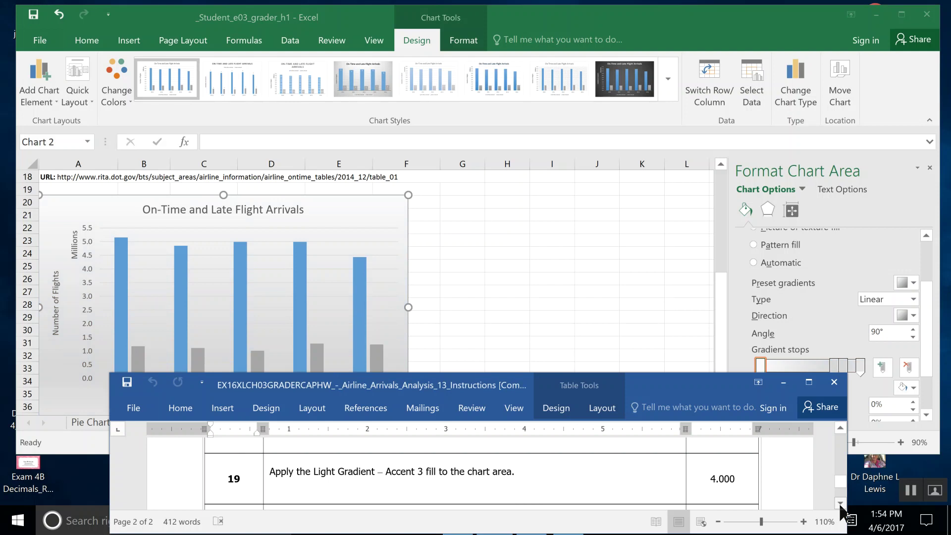
pyautogui.click(841, 504)
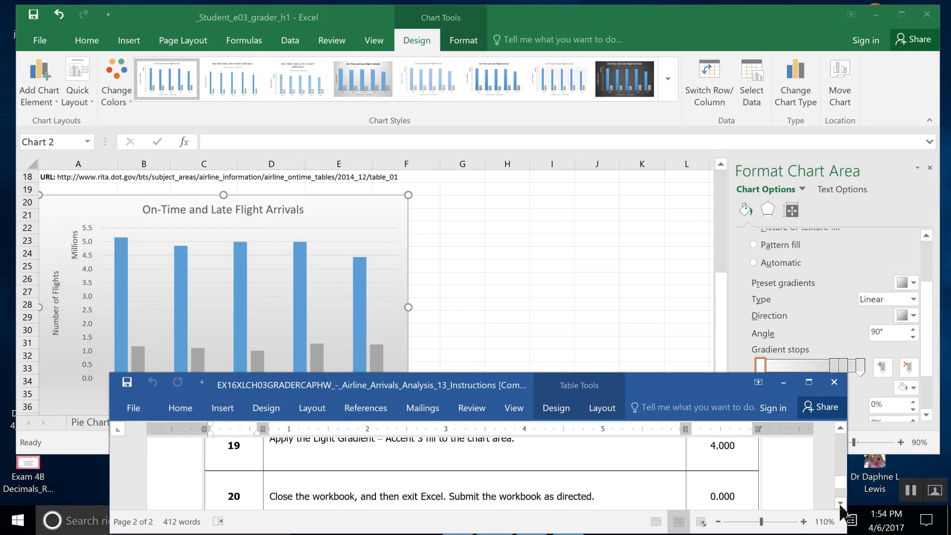
pyautogui.click(612, 261)
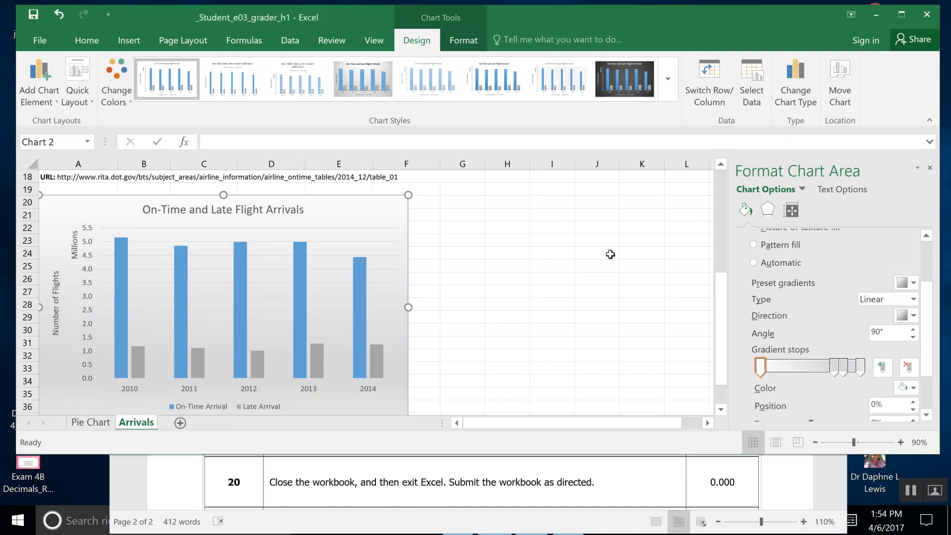
pyautogui.click(32, 16)
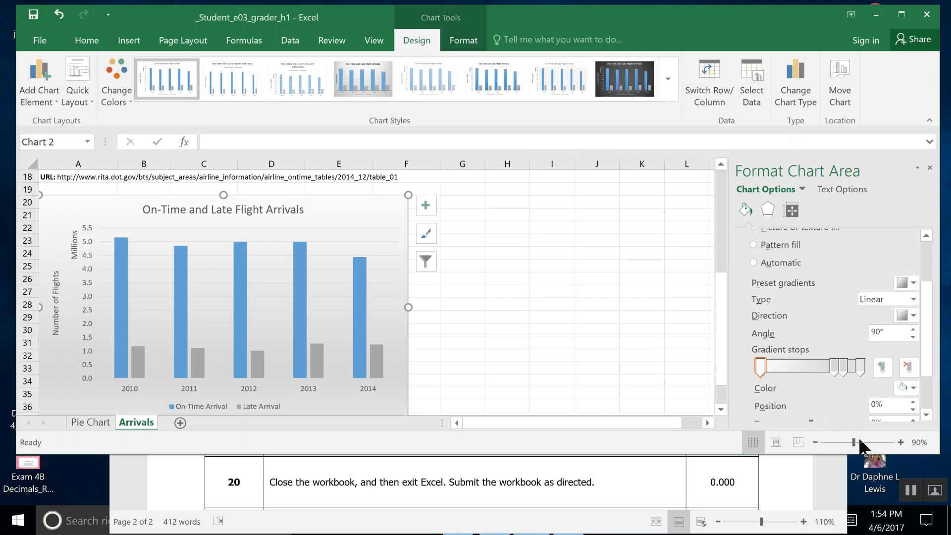